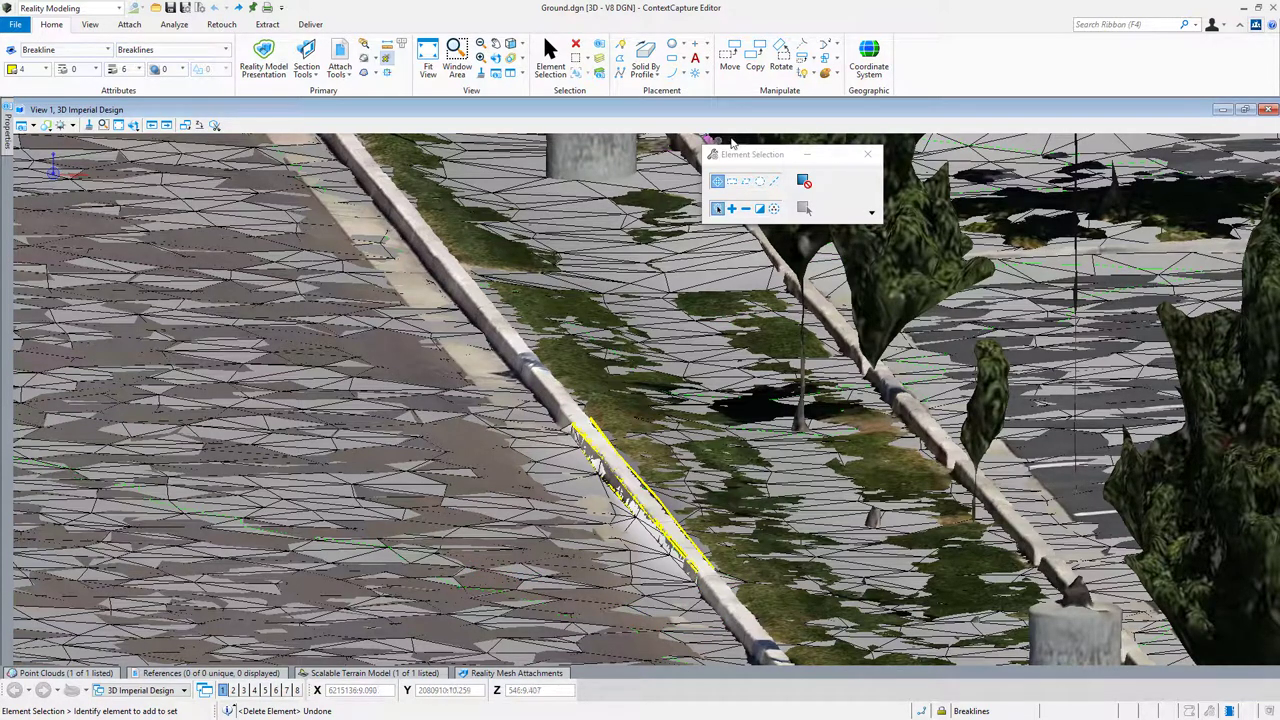
Step: Select all elements on the Breaklines level and delete the existing breaklines along the curb
click(871, 212)
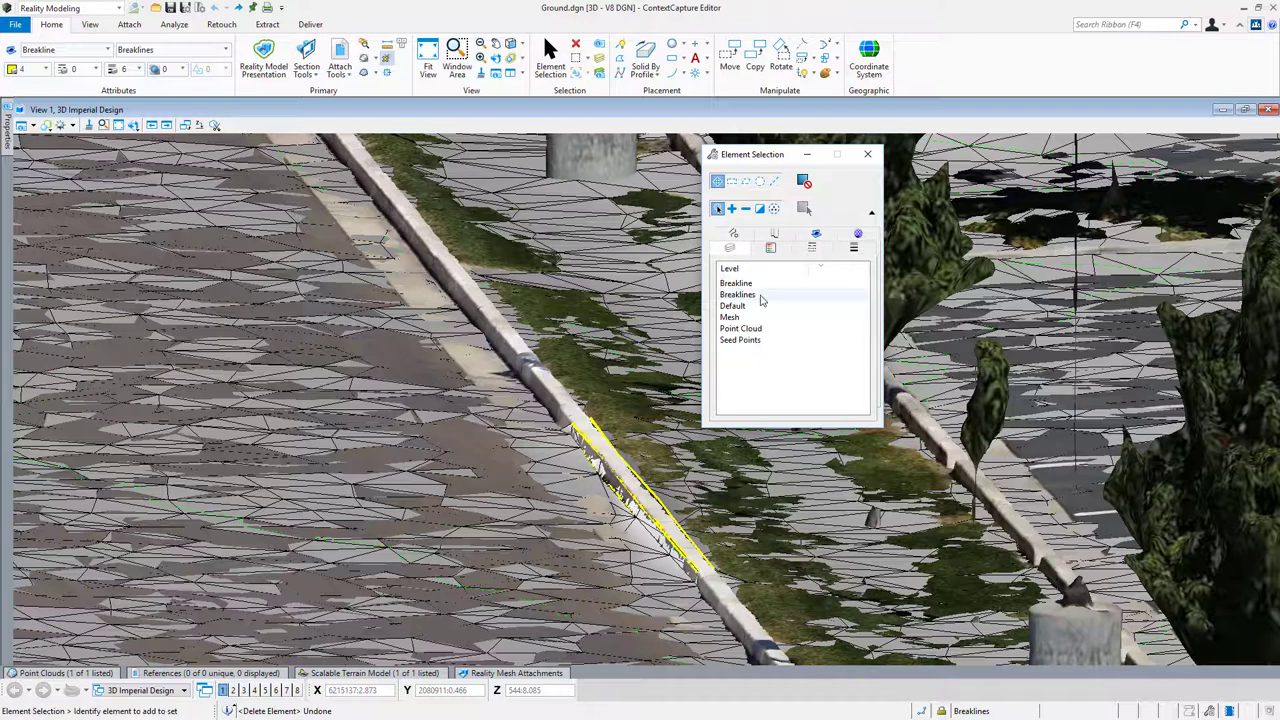
click(757, 293)
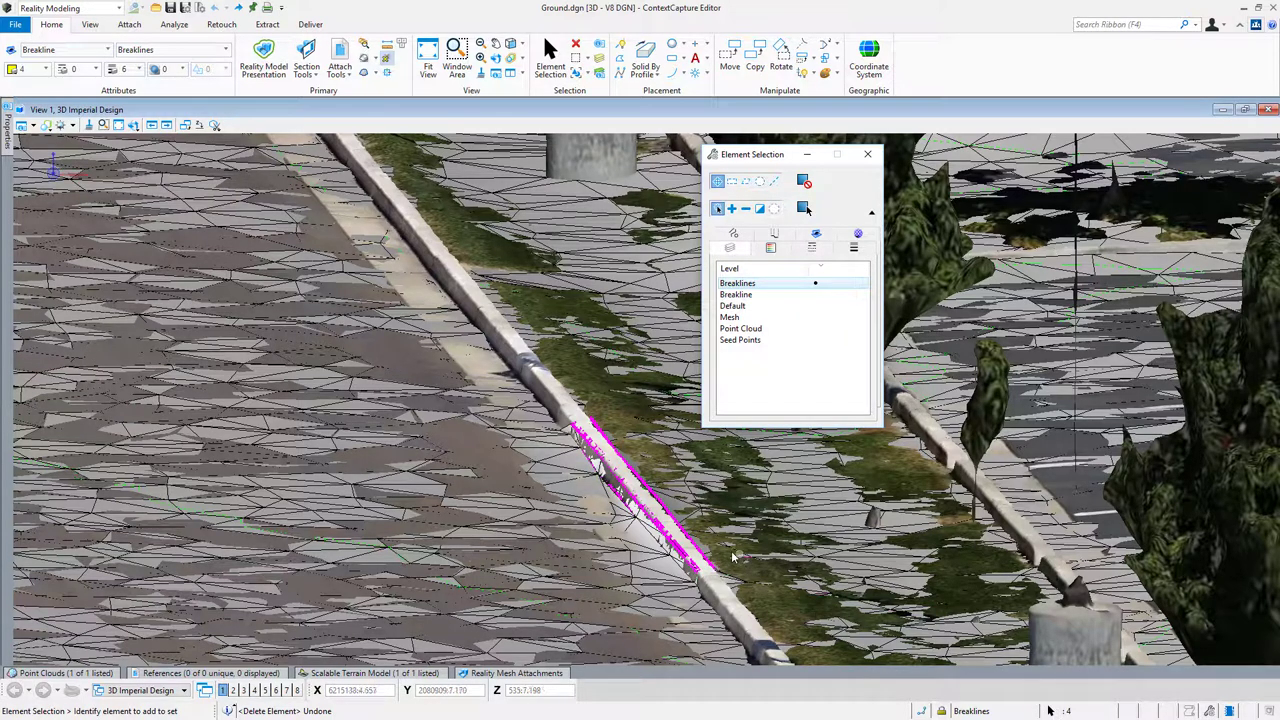
click(656, 512)
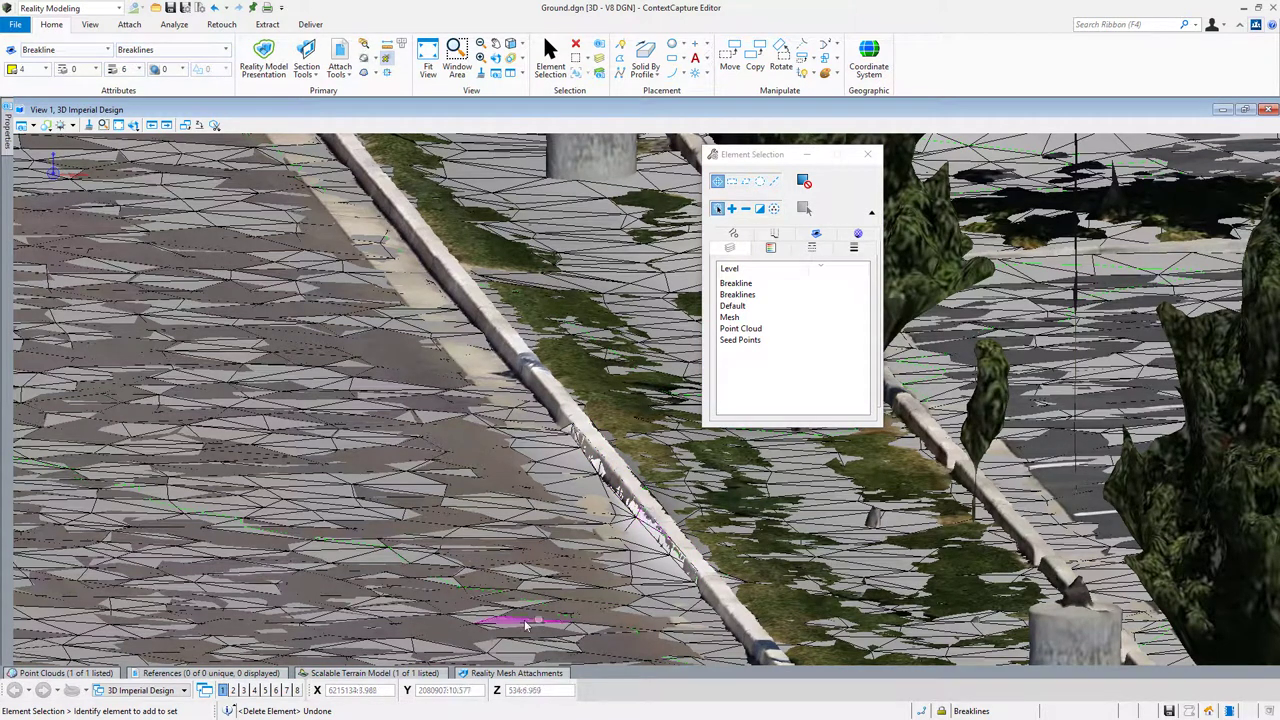
Step: Regenerate the Topcon_Building.stm scalable terrain model without the deleted curb breaklines and check the triangles along the curb
click(400, 672)
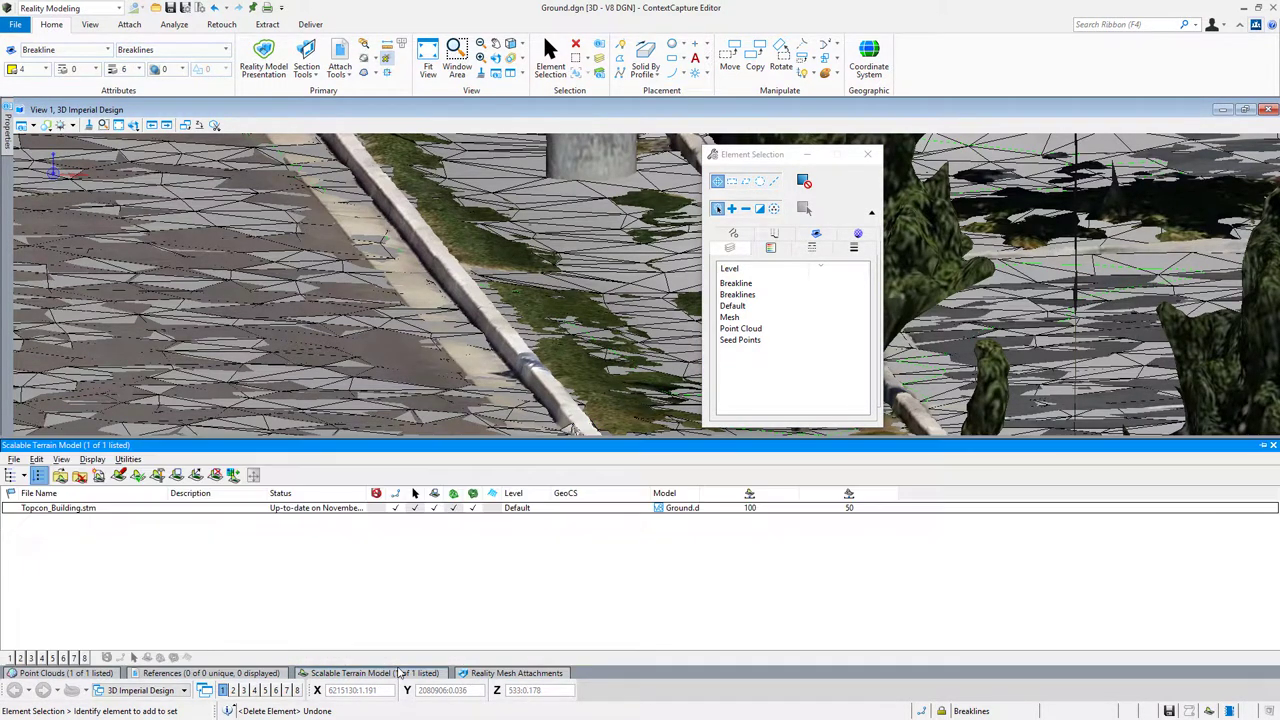
click(277, 508)
click(156, 475)
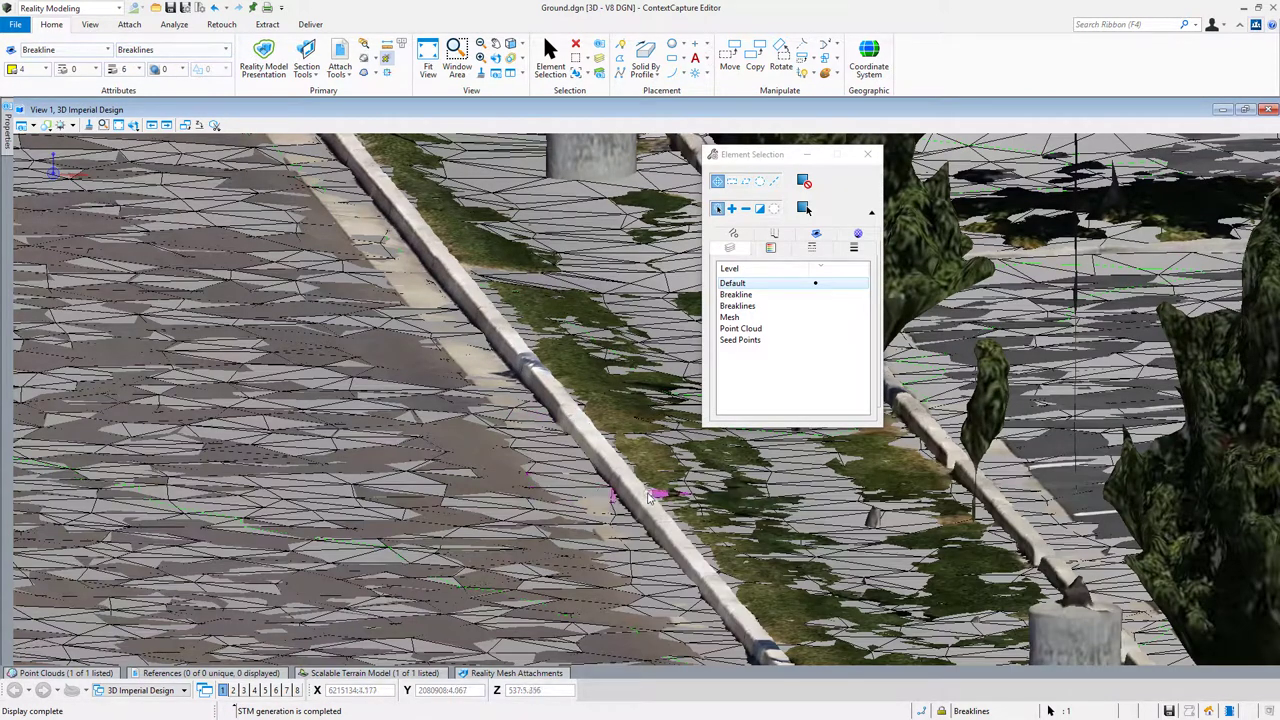
mouse_move(641, 497)
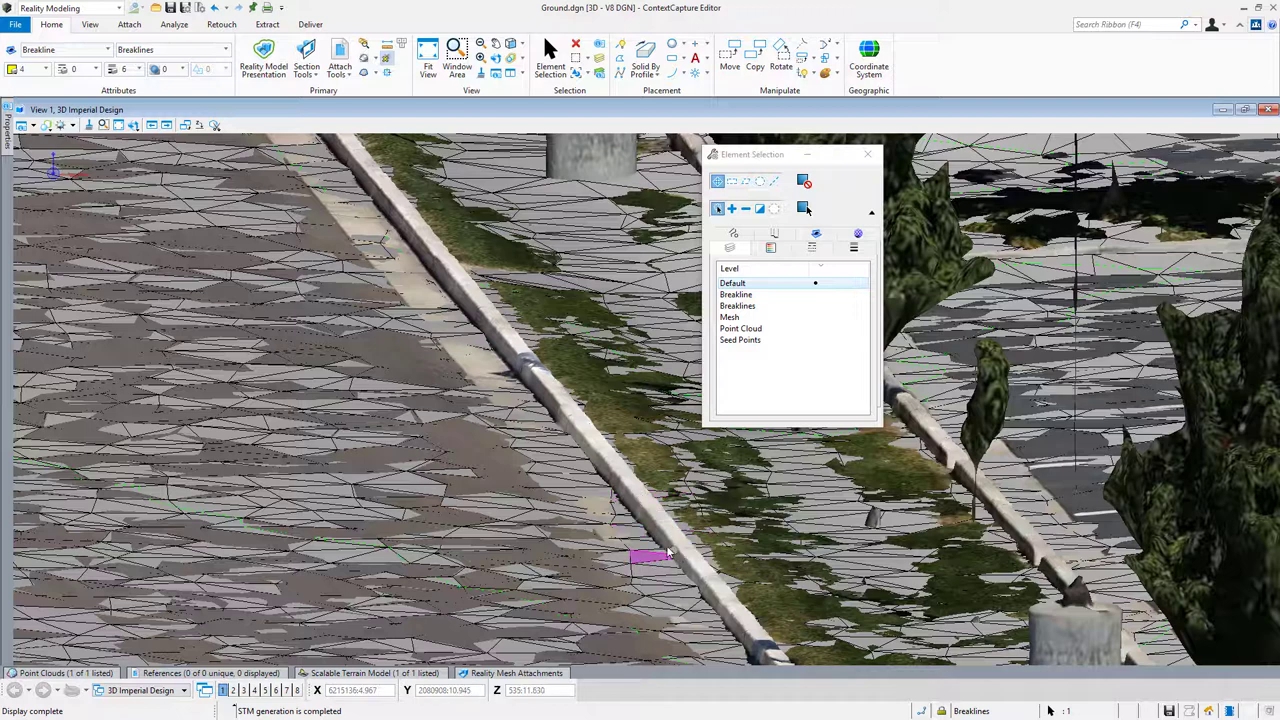
mouse_move(621, 520)
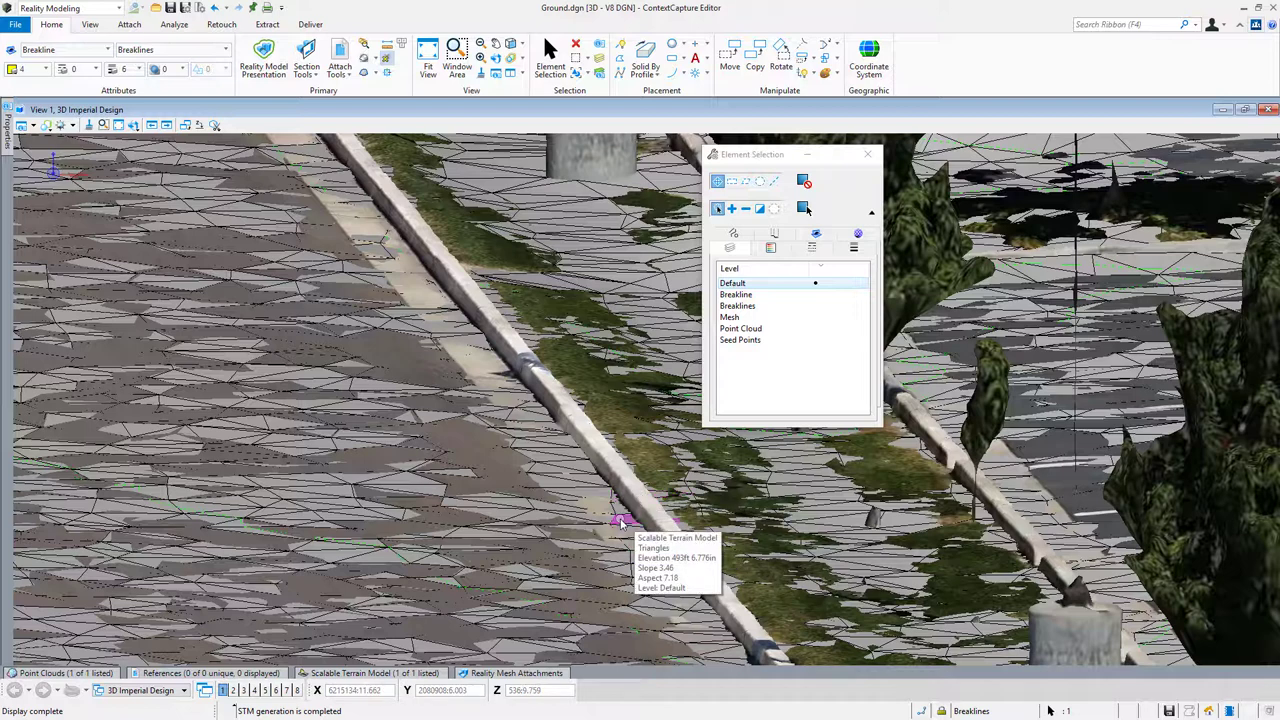
Step: Set View 1 to Top over the curb near the red vehicle and hide the Topcon_Building.stm terrain triangles
click(133, 128)
click(155, 167)
click(153, 212)
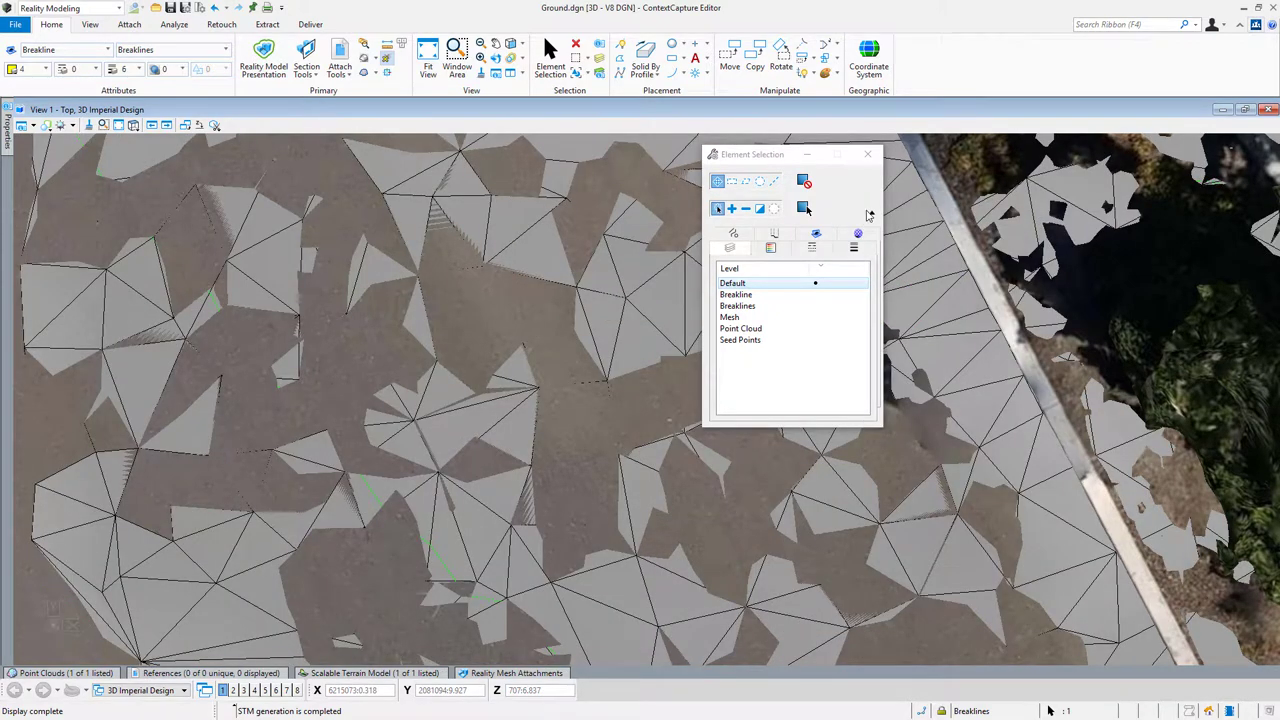
click(871, 215)
middle_drag(882, 334, 709, 612)
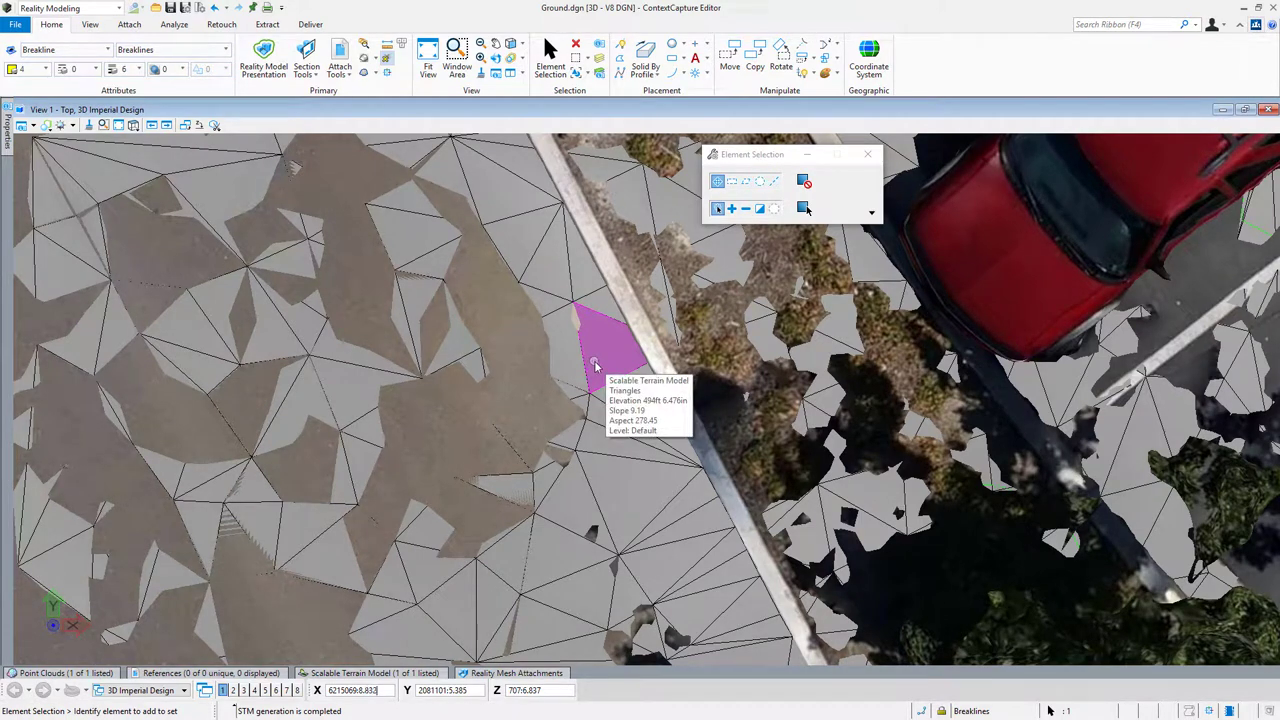
click(398, 673)
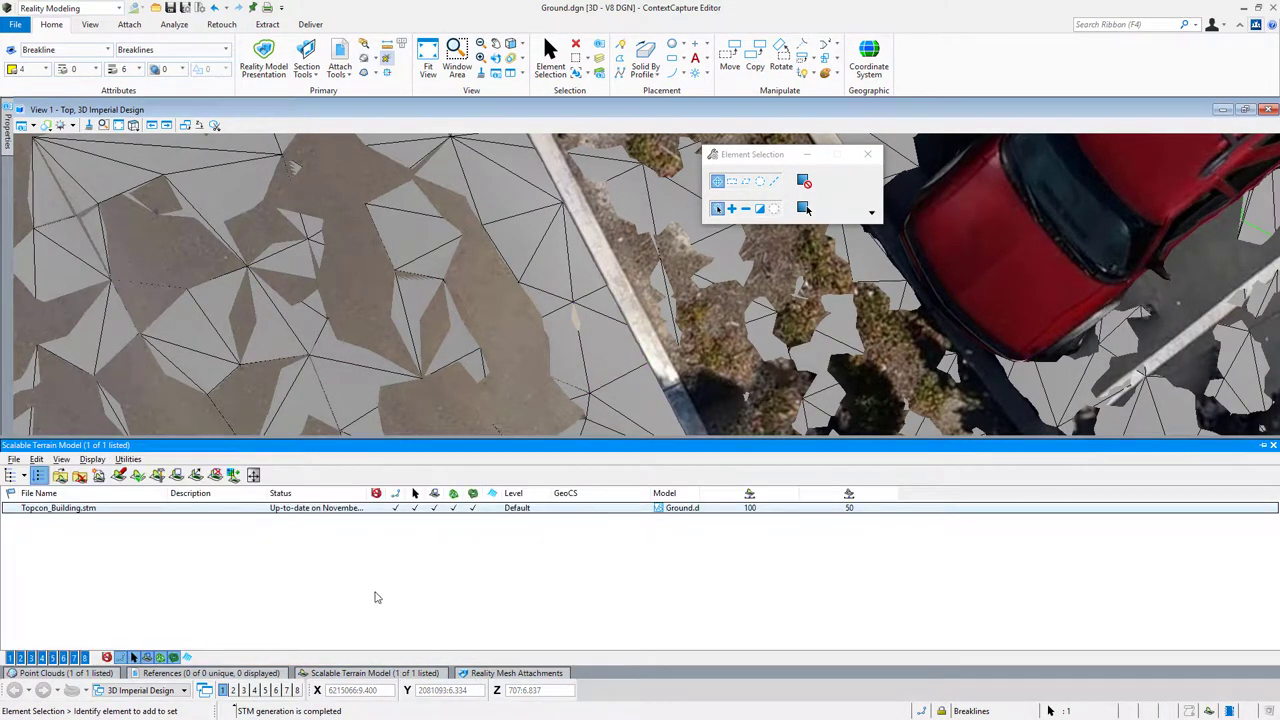
click(454, 510)
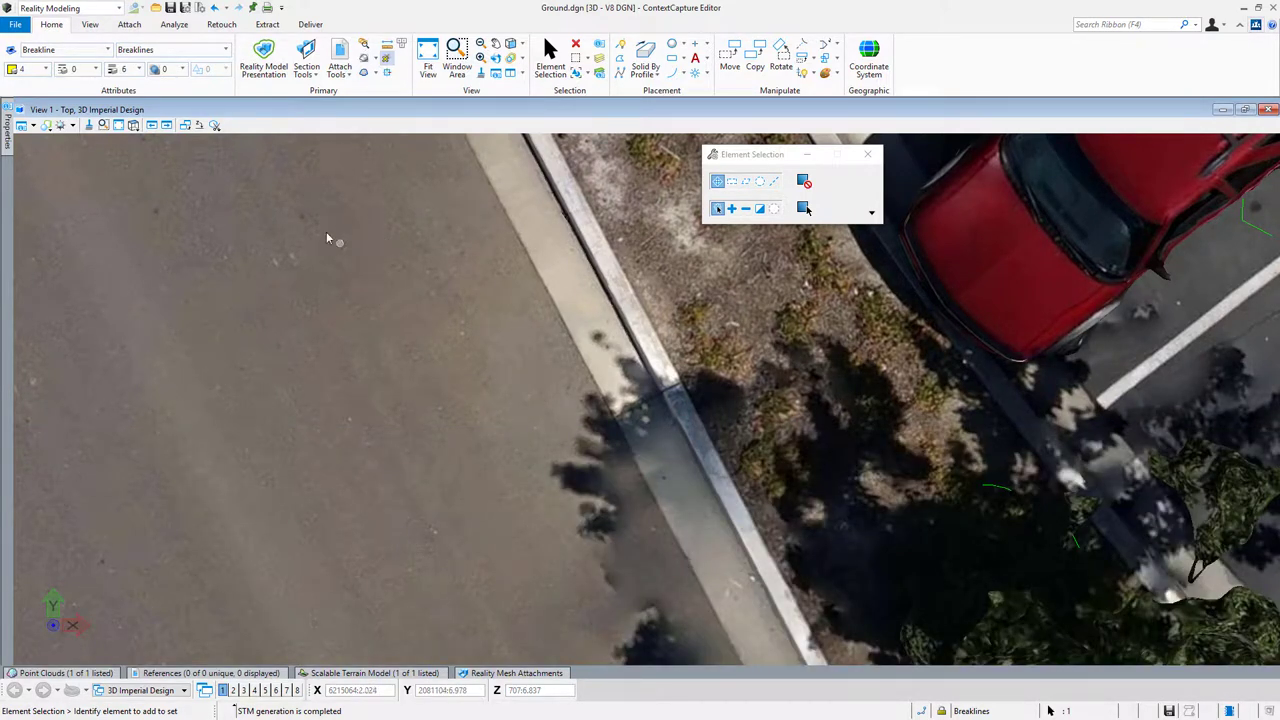
Step: Configure a permanent vertical quick section named curb, targeting View 2, with a thickness of 0:6.000
click(306, 52)
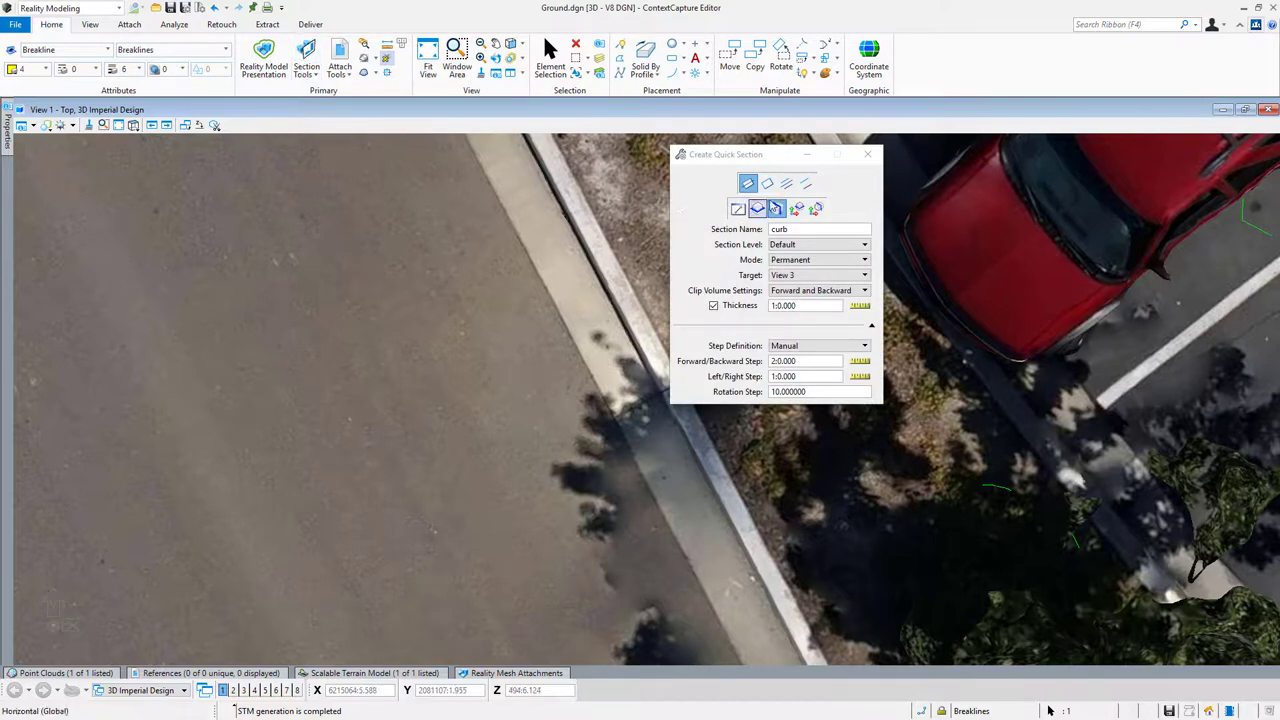
click(774, 211)
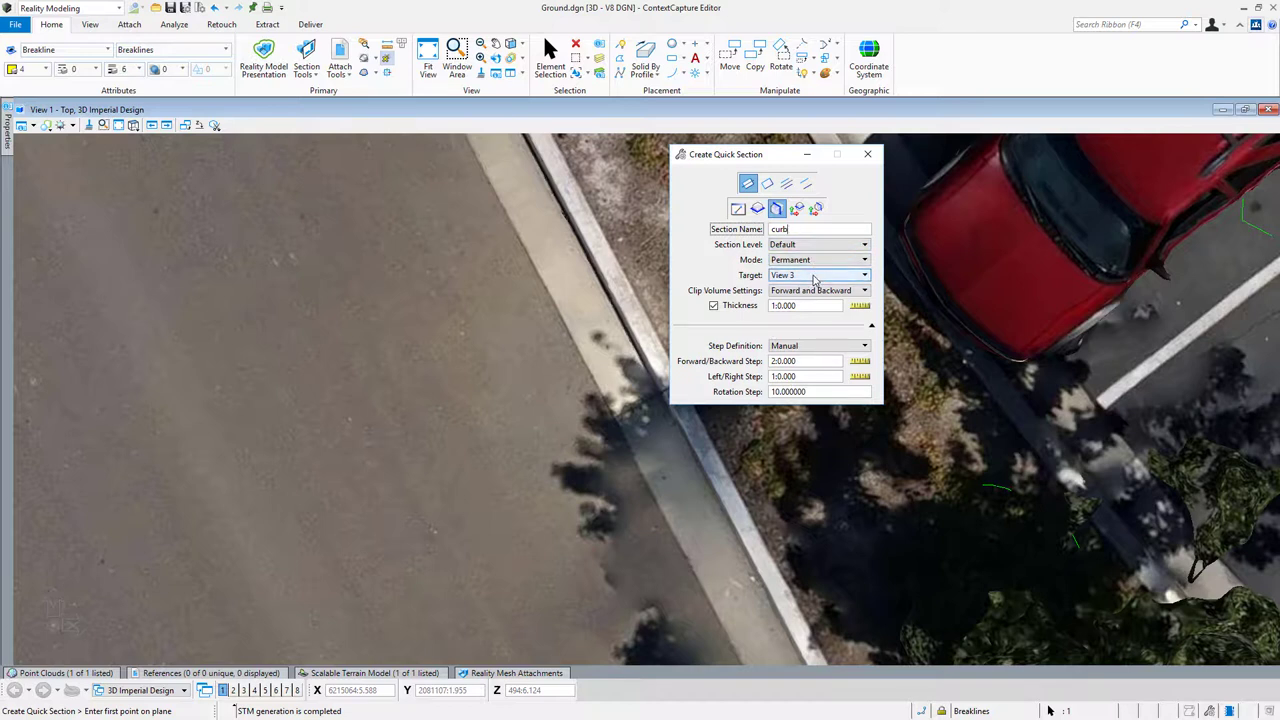
click(814, 278)
click(808, 263)
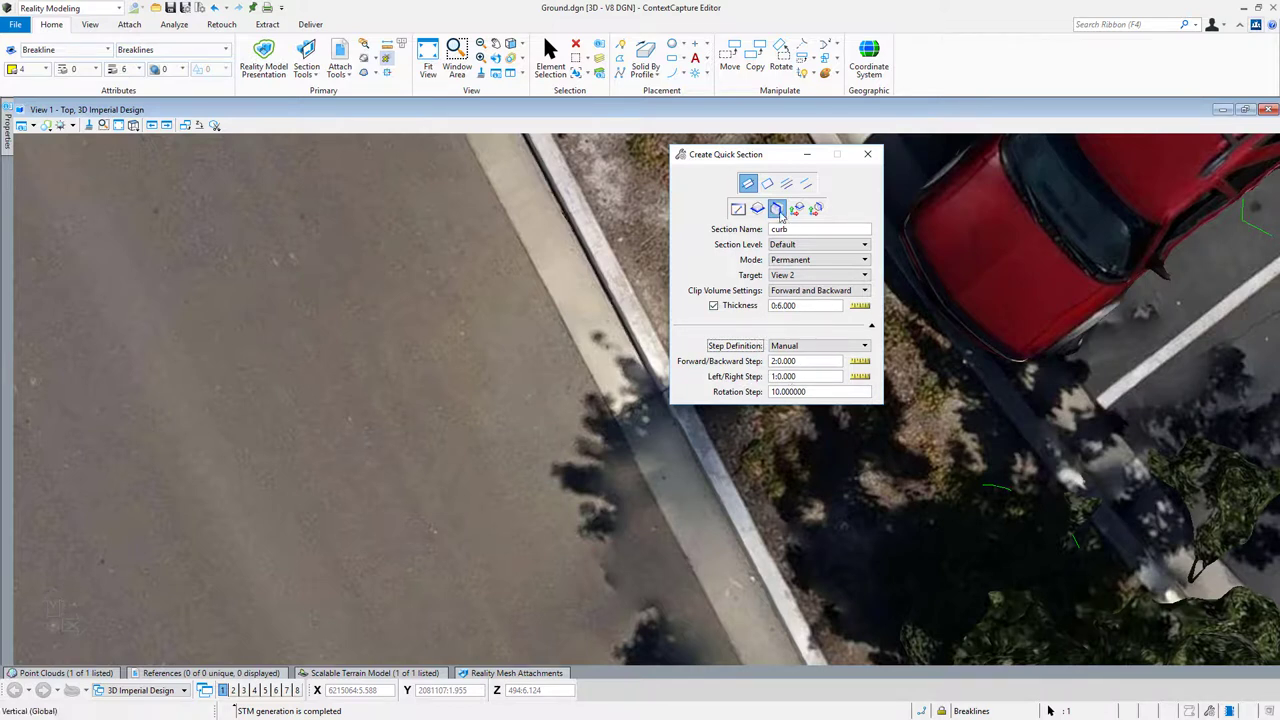
drag(757, 155, 878, 142)
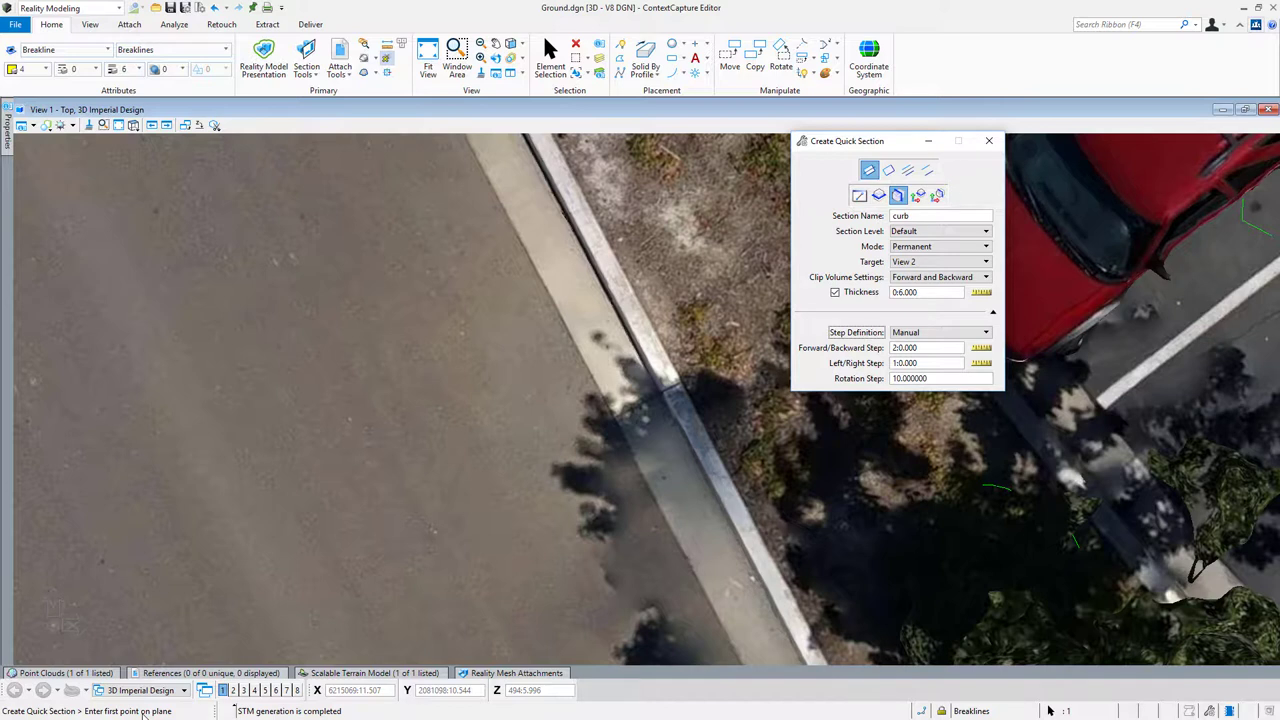
Step: Place the section plane across the gutter and curb at the shadowed curb joint, from the road to the planting strip
click(594, 457)
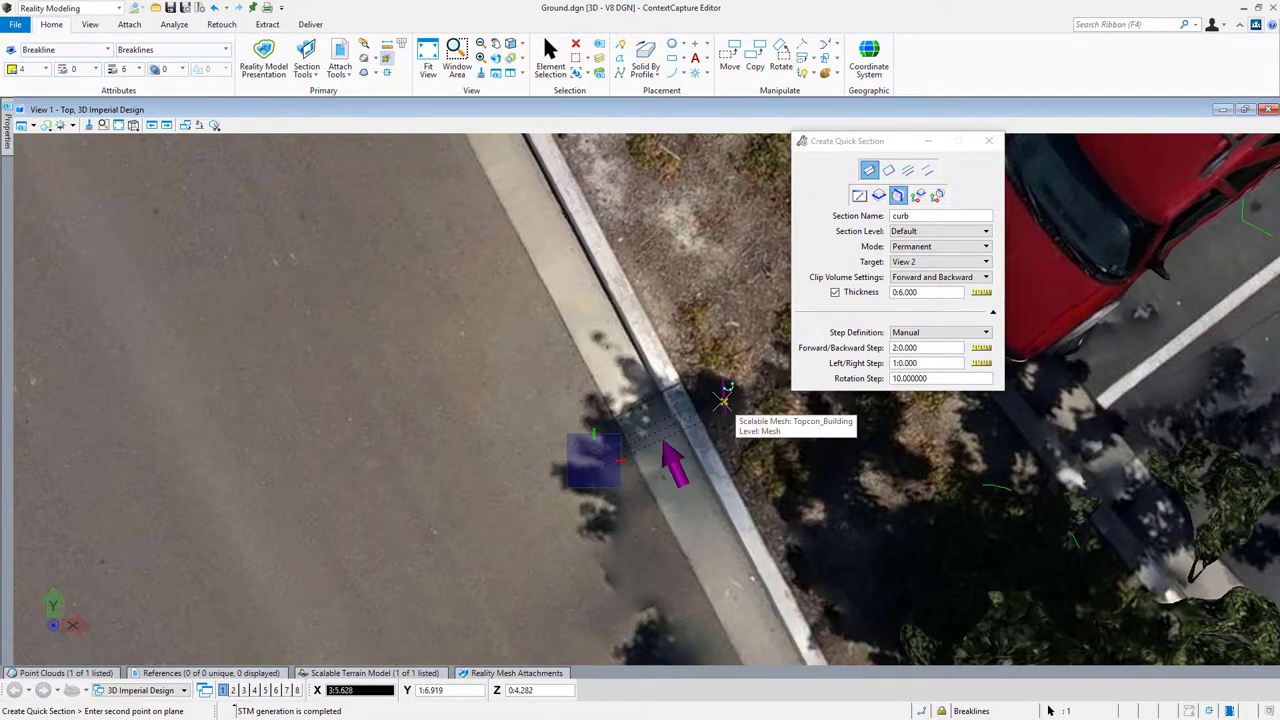
click(720, 400)
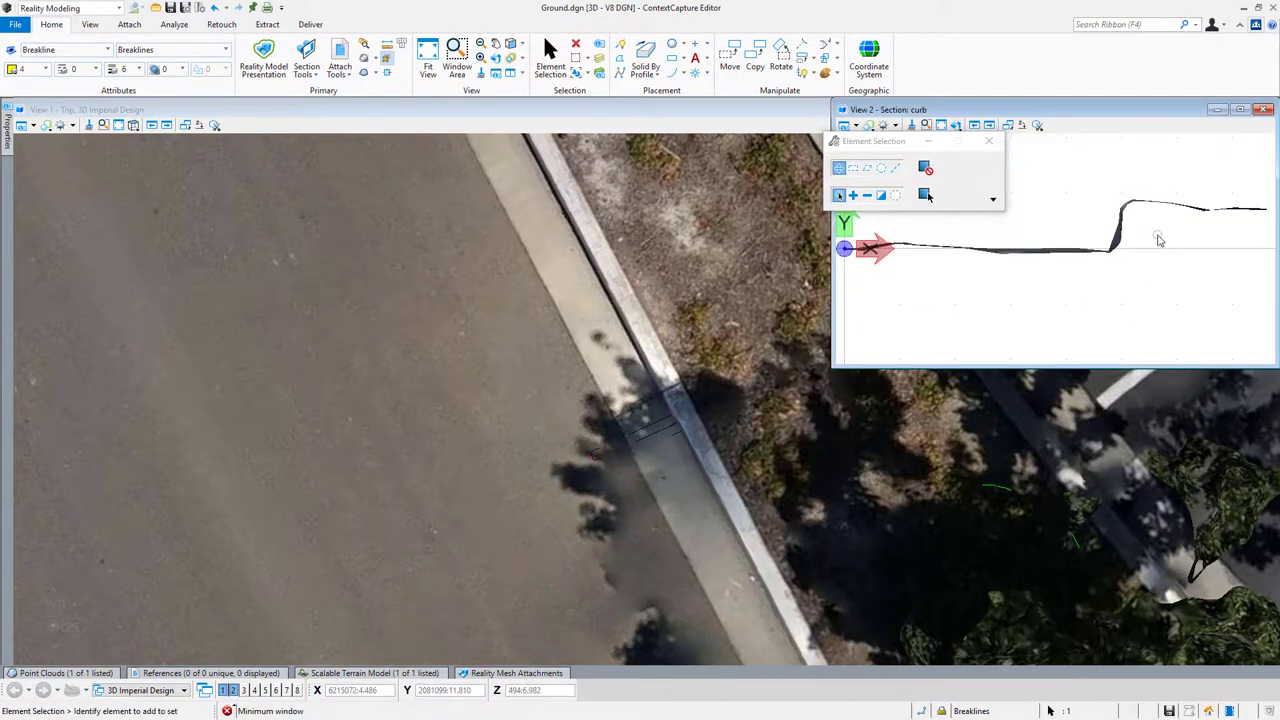
middle_drag(1155, 243, 1046, 306)
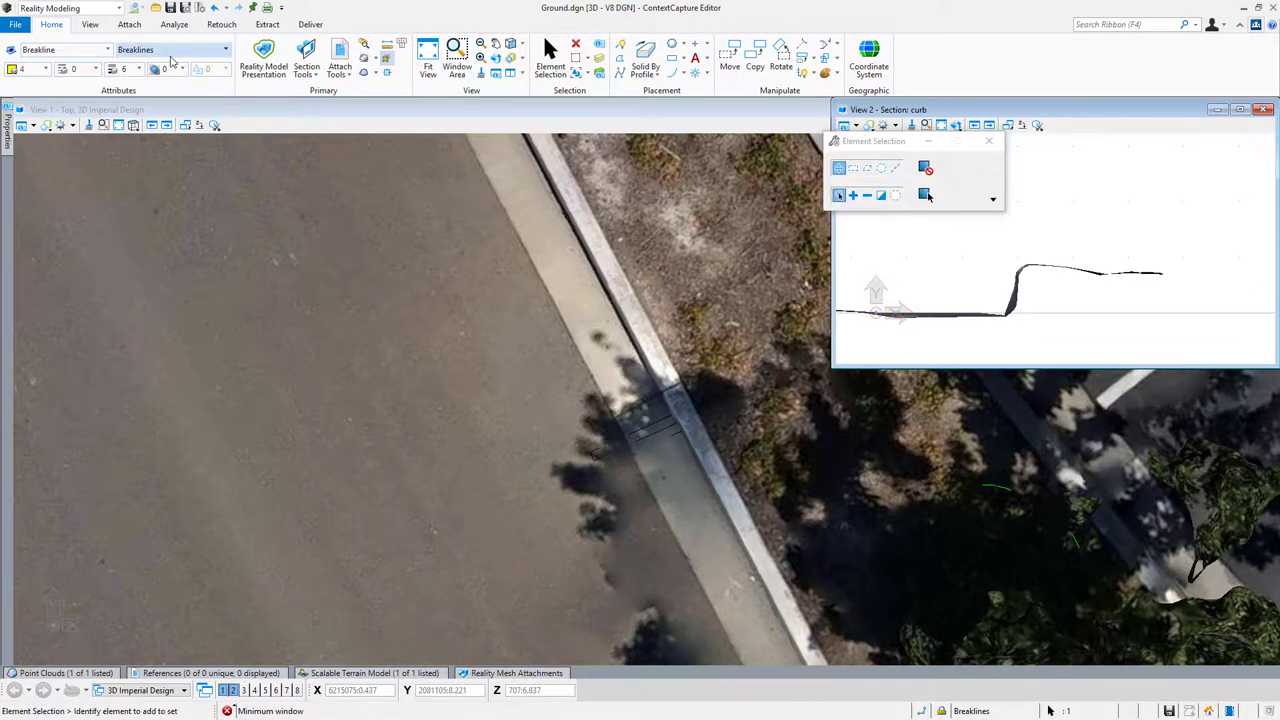
Step: Start a SmartLine on the Breaklines level at the base of the curb face in the section view
click(620, 46)
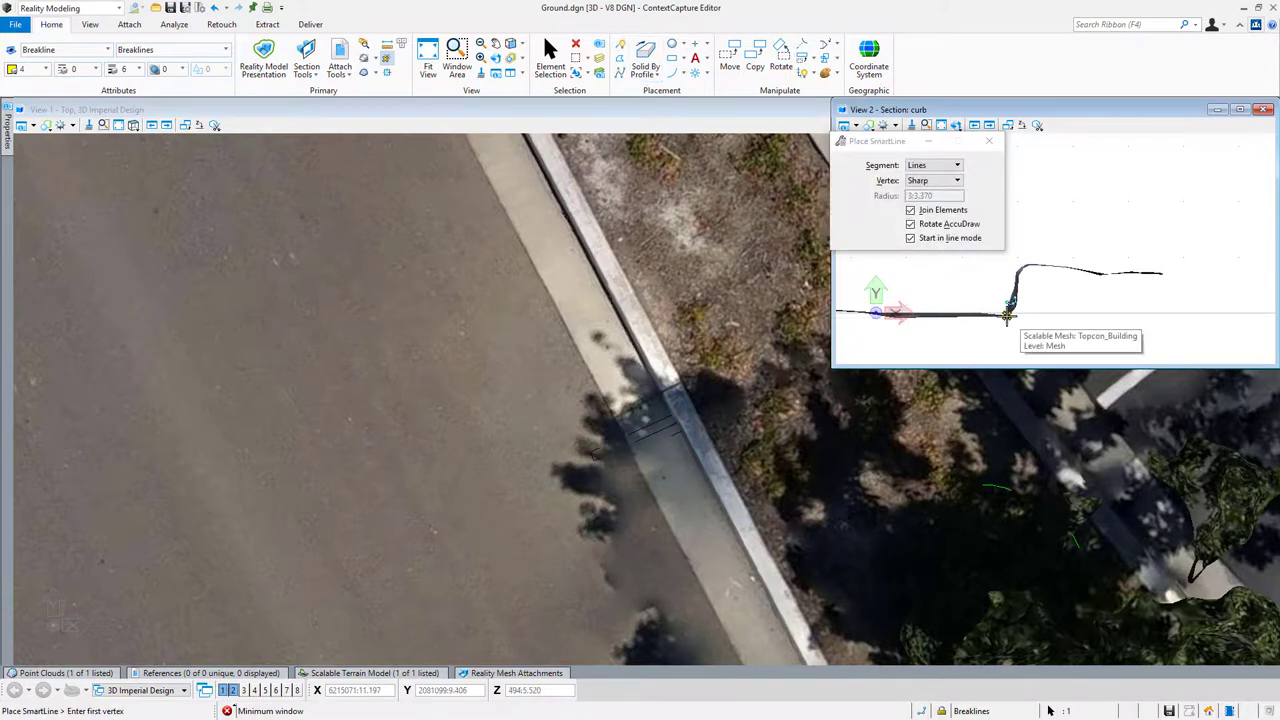
click(1007, 316)
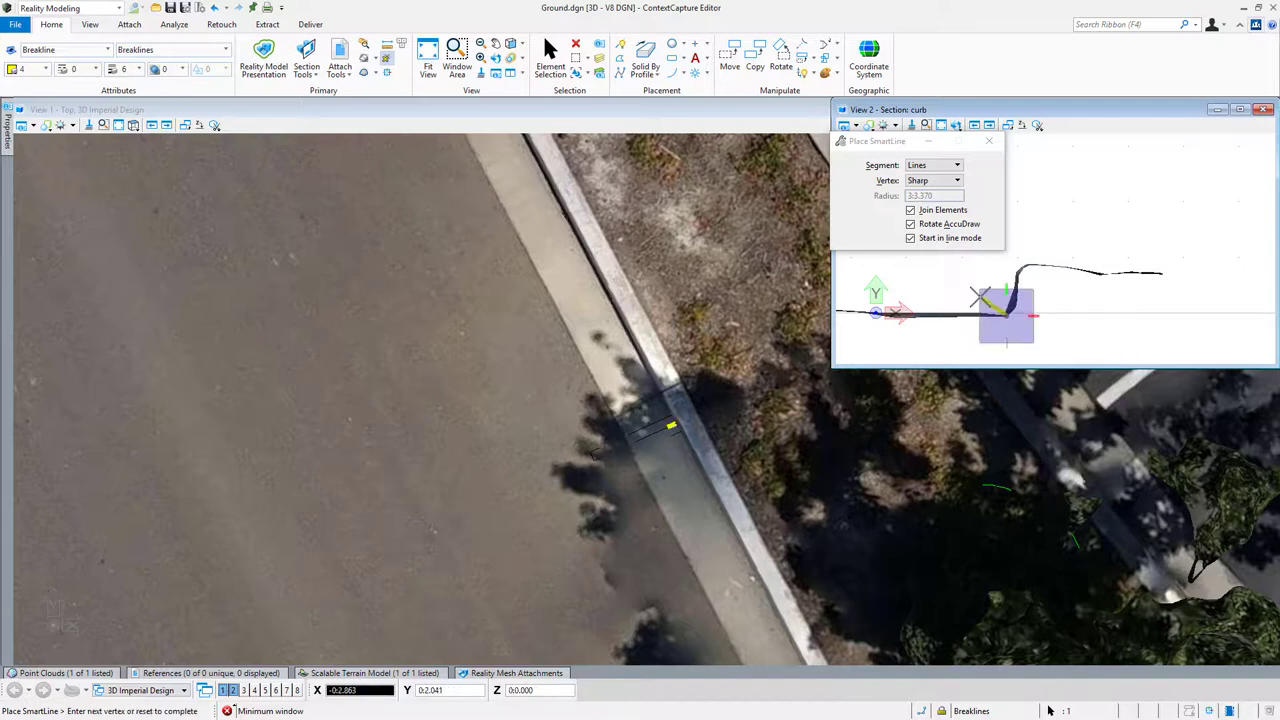
scroll(678, 432, up, 2)
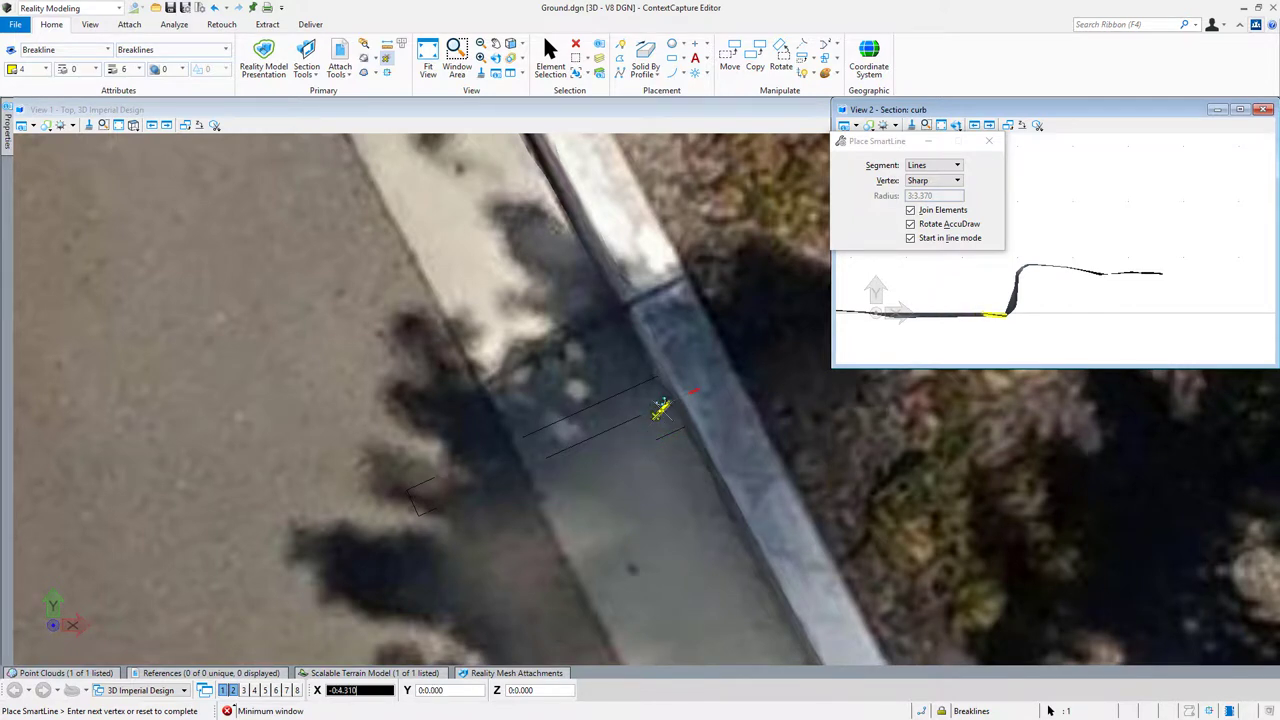
scroll(997, 281, down, 2)
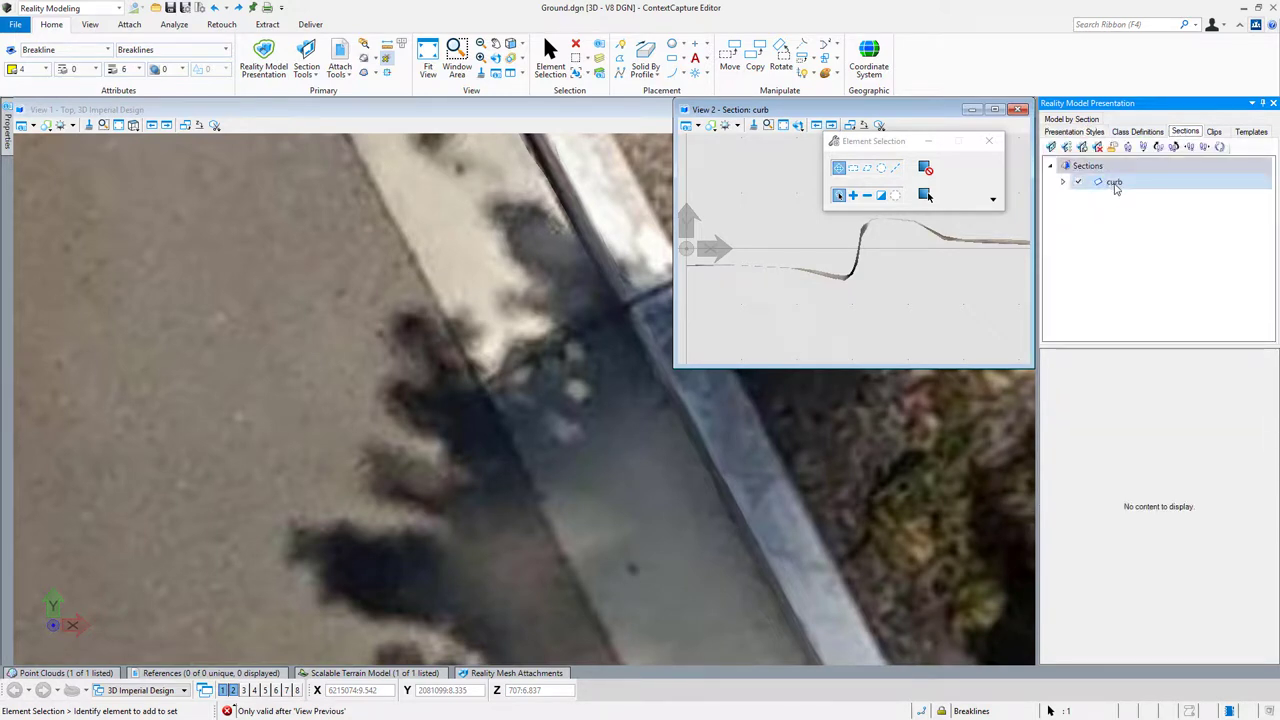
Step: Examine the curb section's geometry and manipulation step properties in Reality Model Presentation, then bring View 1 forward
click(1062, 181)
click(1114, 182)
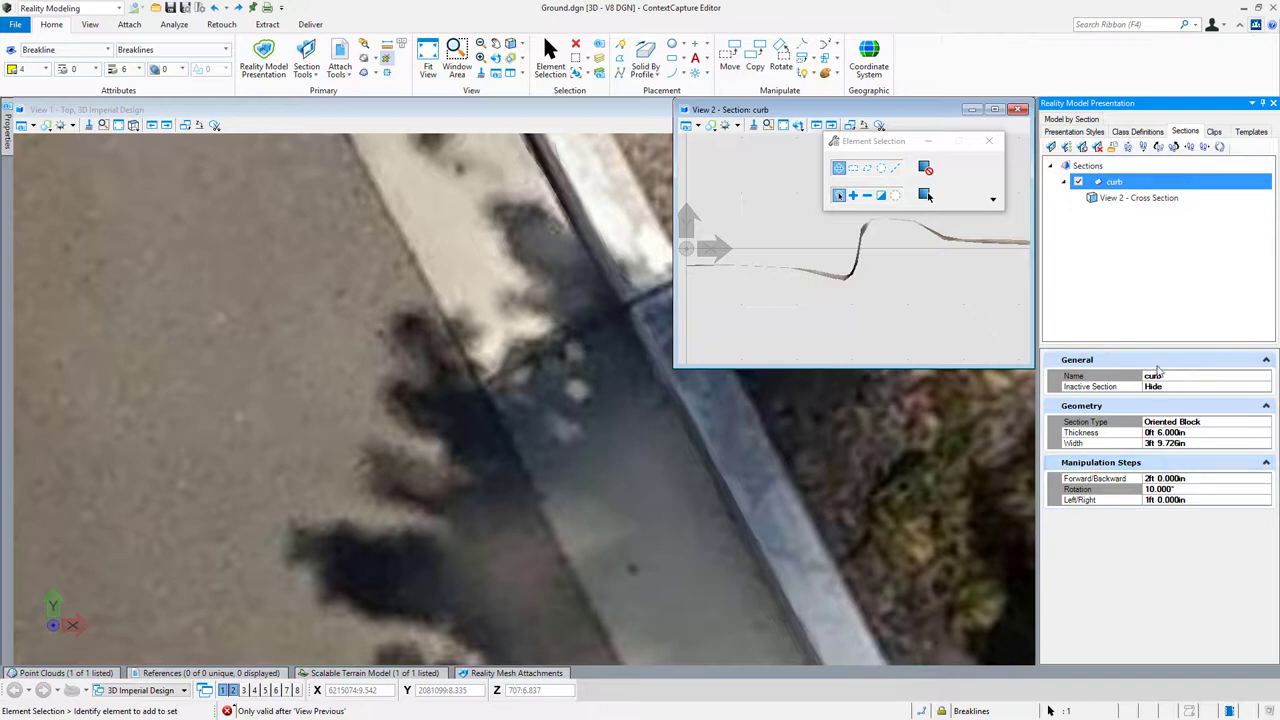
click(474, 113)
double_click(474, 113)
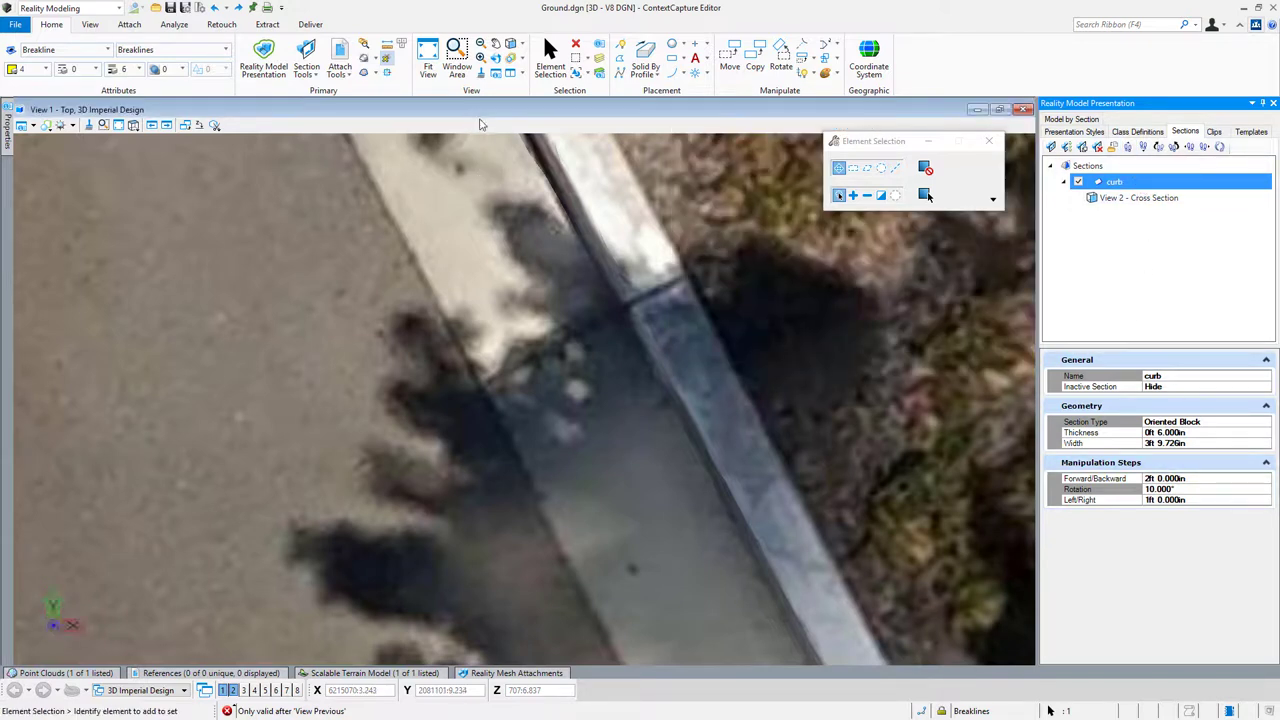
Step: Review the function key assignments for moving a section forward and backward, then leave them without saving
click(15, 24)
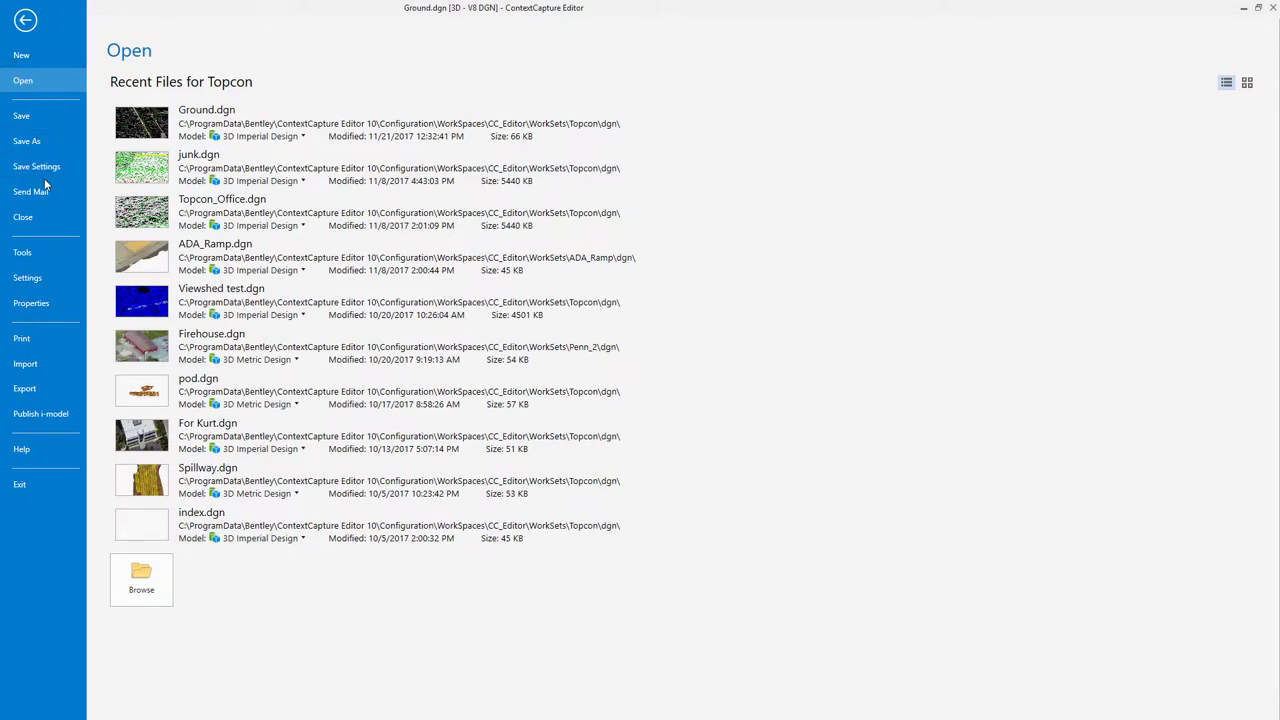
click(40, 287)
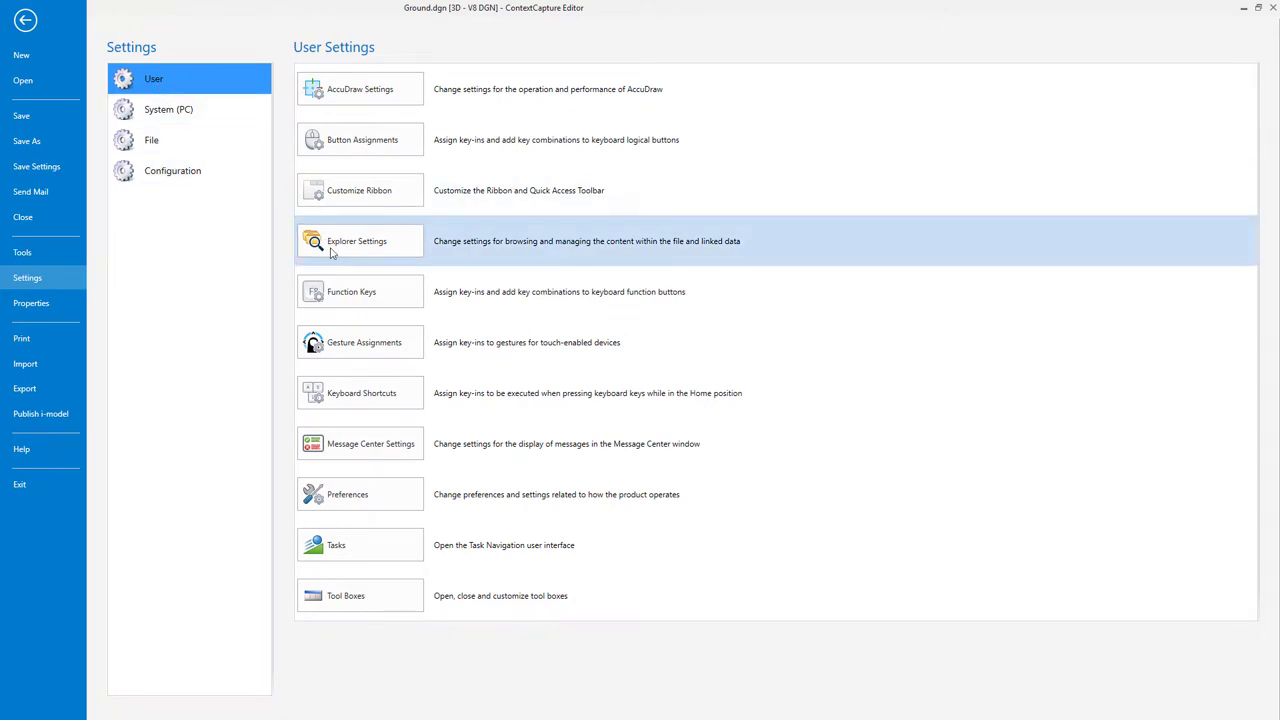
click(354, 289)
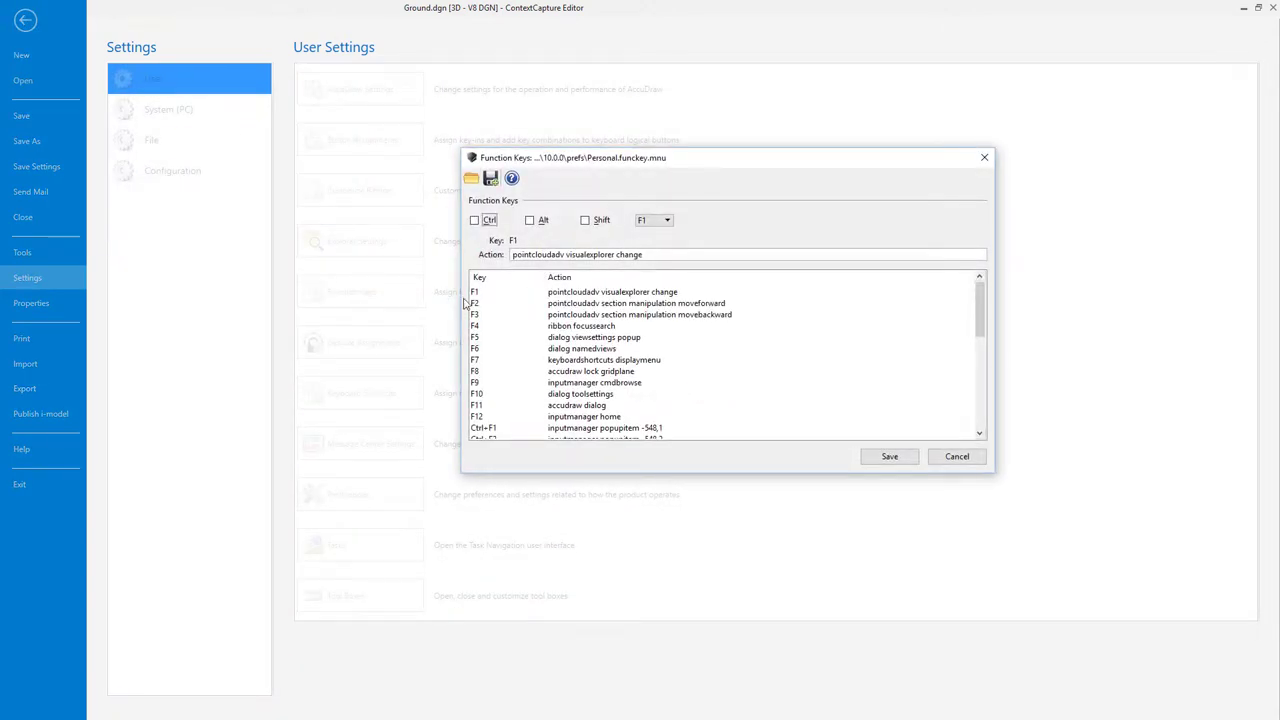
click(598, 306)
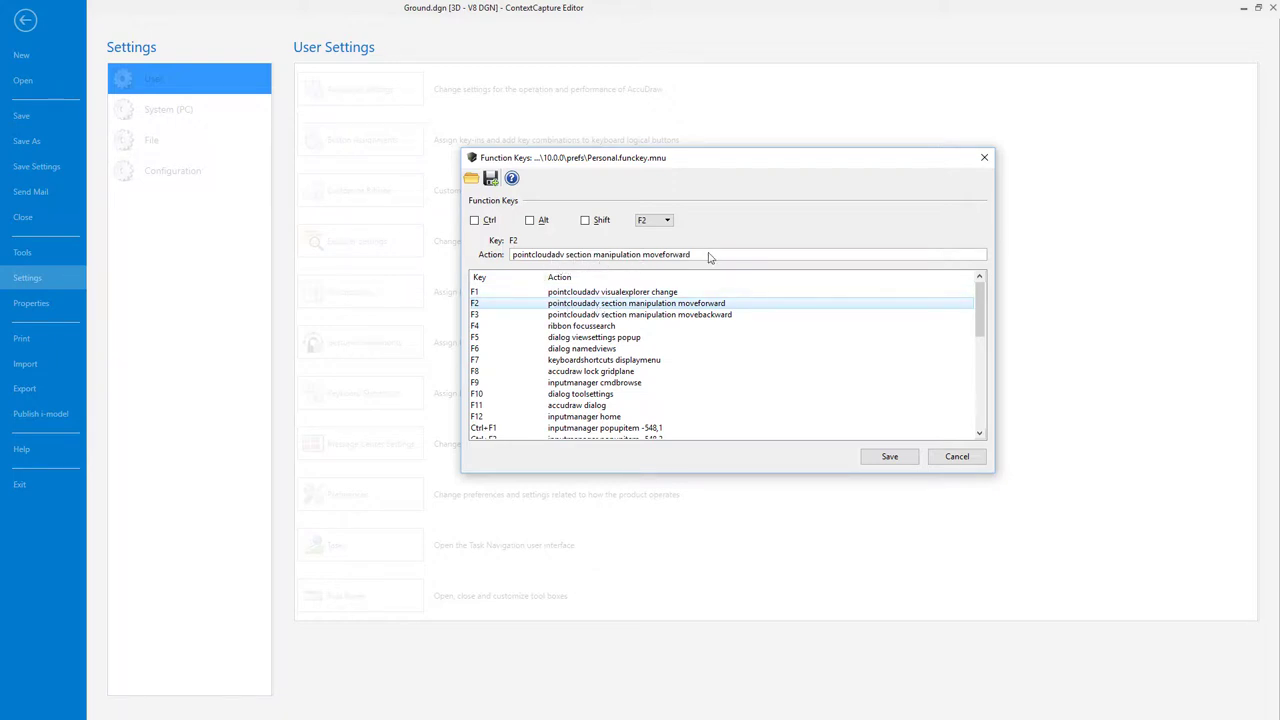
click(655, 316)
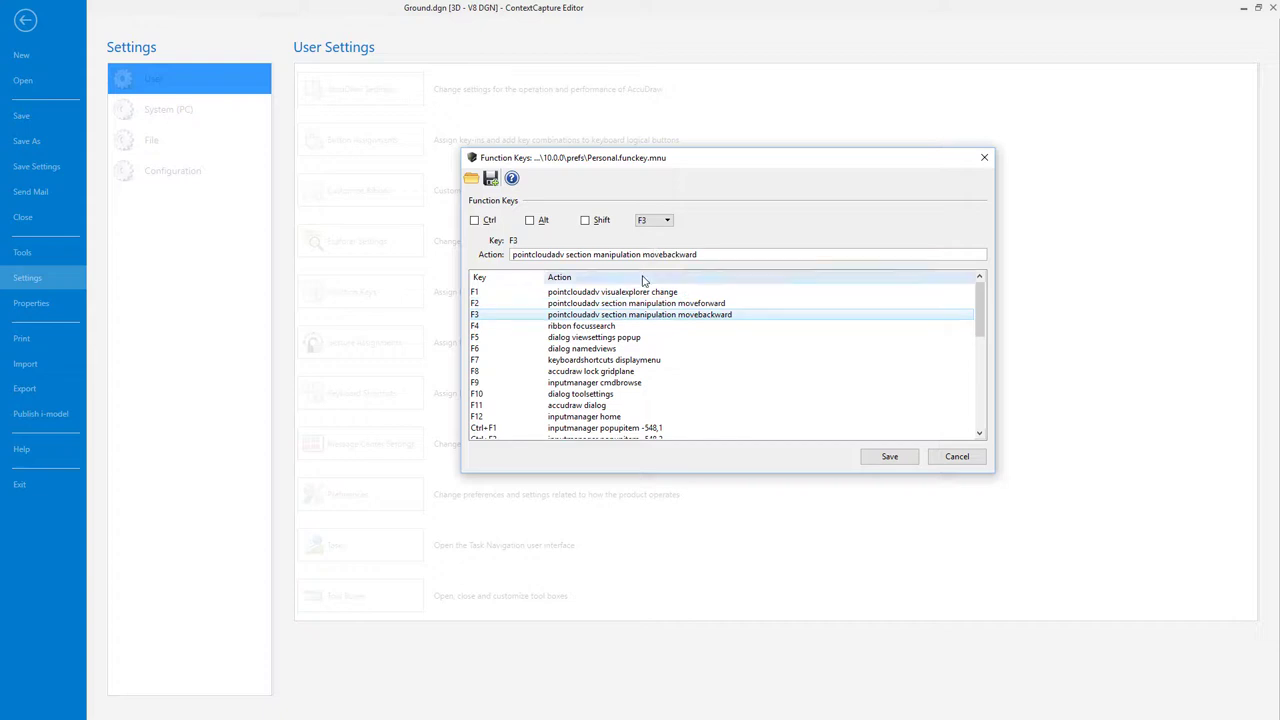
click(956, 457)
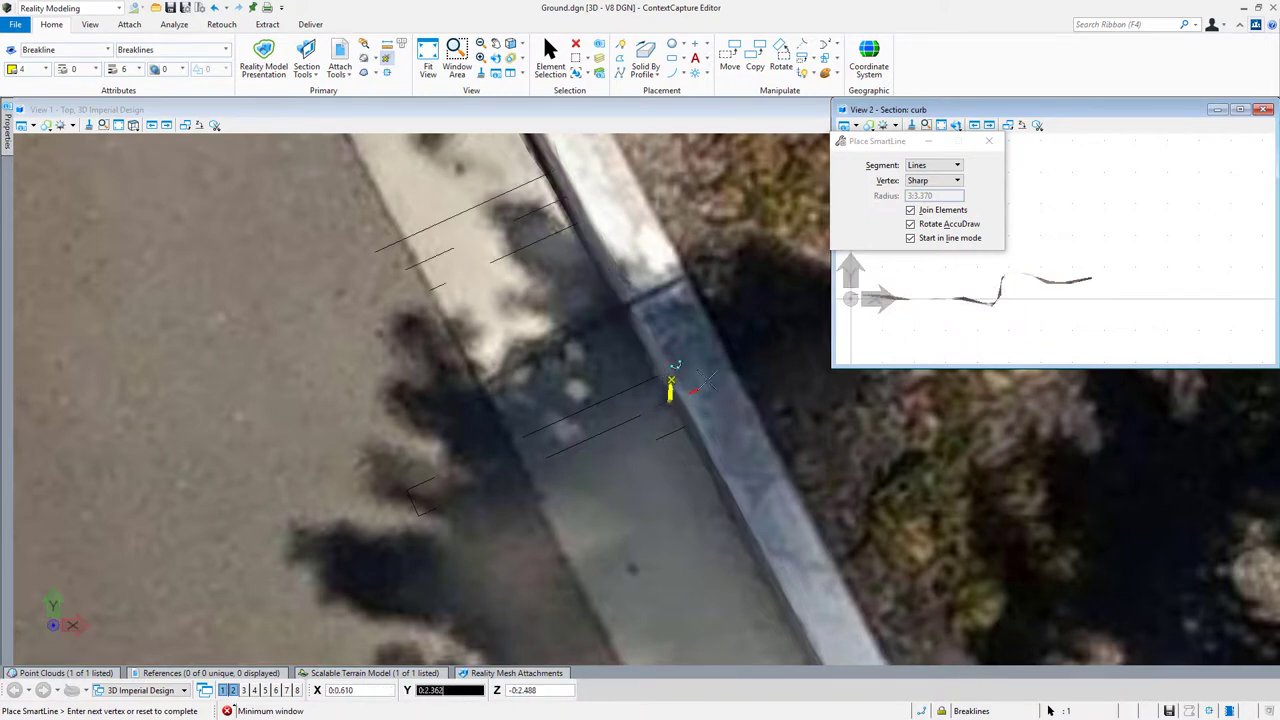
Step: Extend the breakline along the base of the curb face, adding a mesh-snapped vertex in each successive section forward
scroll(993, 313, up, 2)
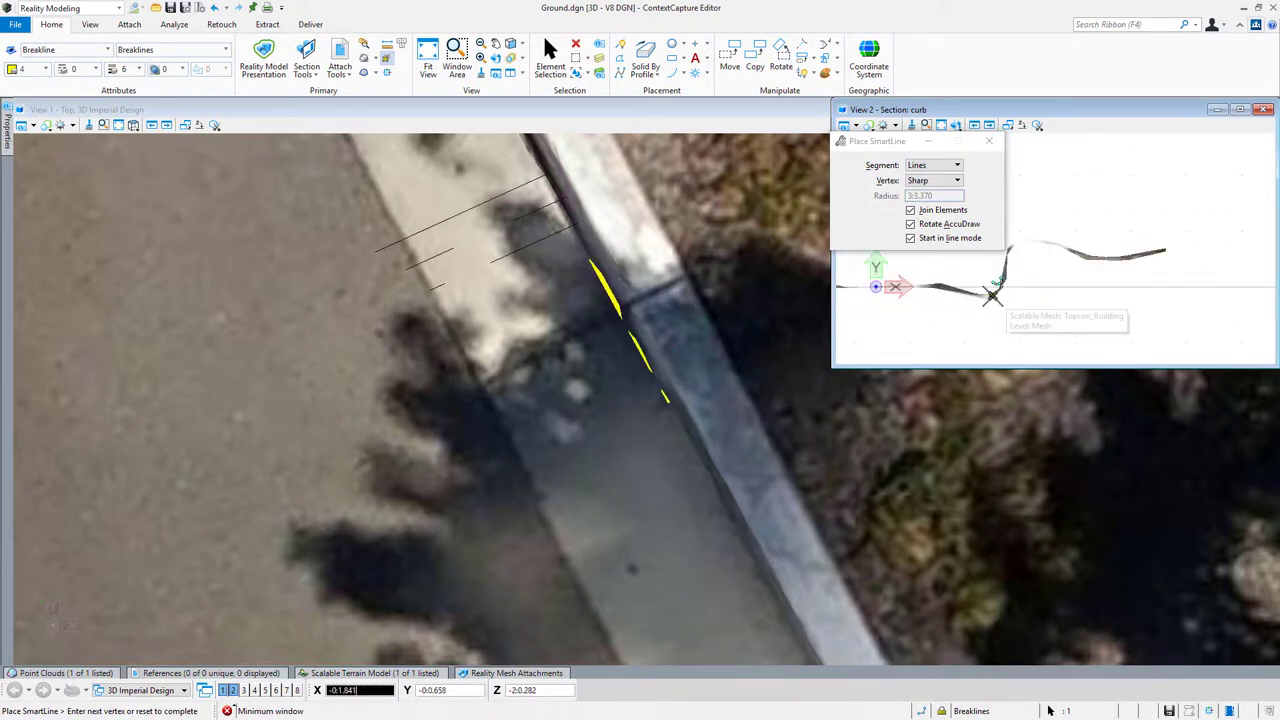
click(991, 293)
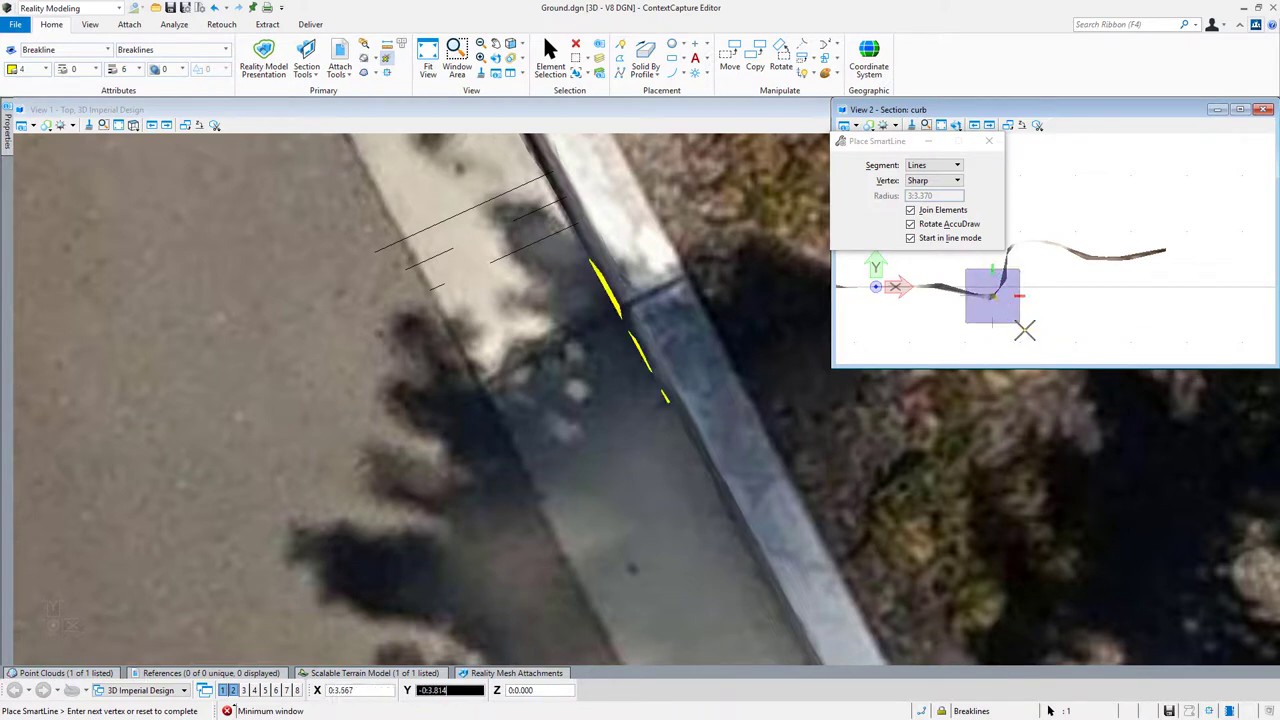
right_click(1010, 328)
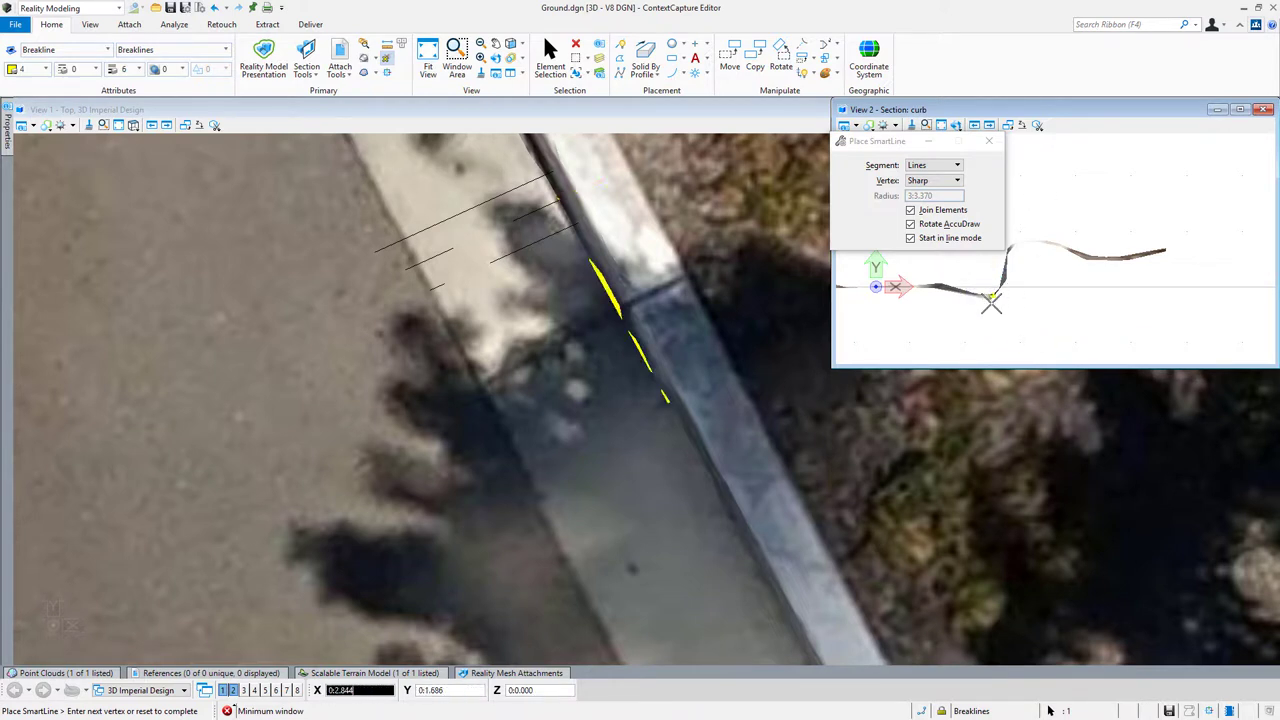
click(991, 293)
click(994, 293)
scroll(1008, 316, down, 1)
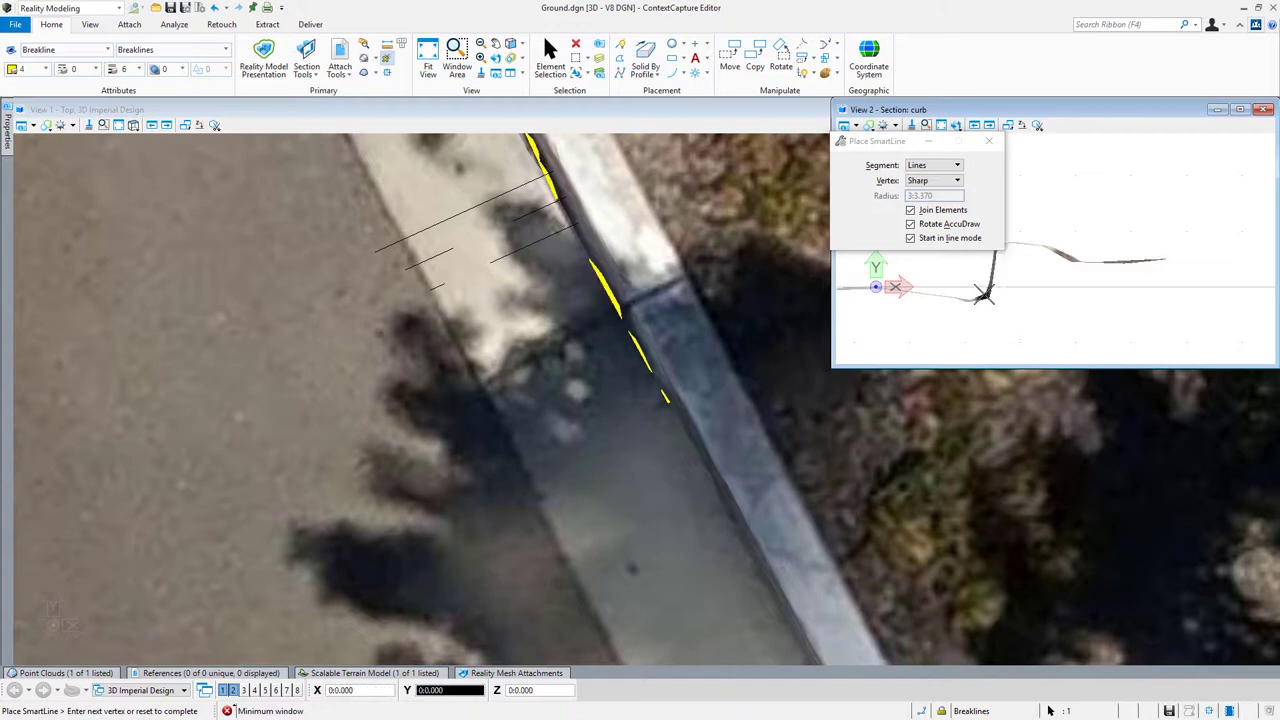
scroll(985, 295, up, 3)
scroll(680, 380, down, 3)
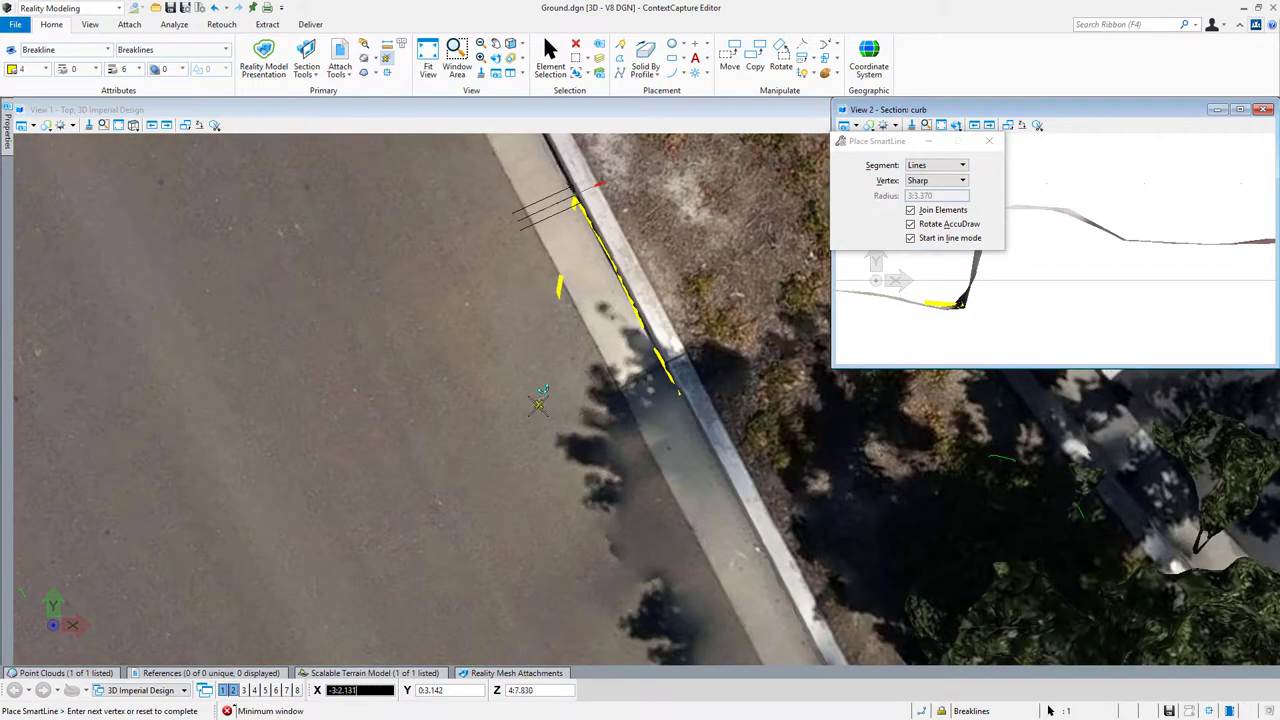
shift+middle_drag(538, 403, 662, 230)
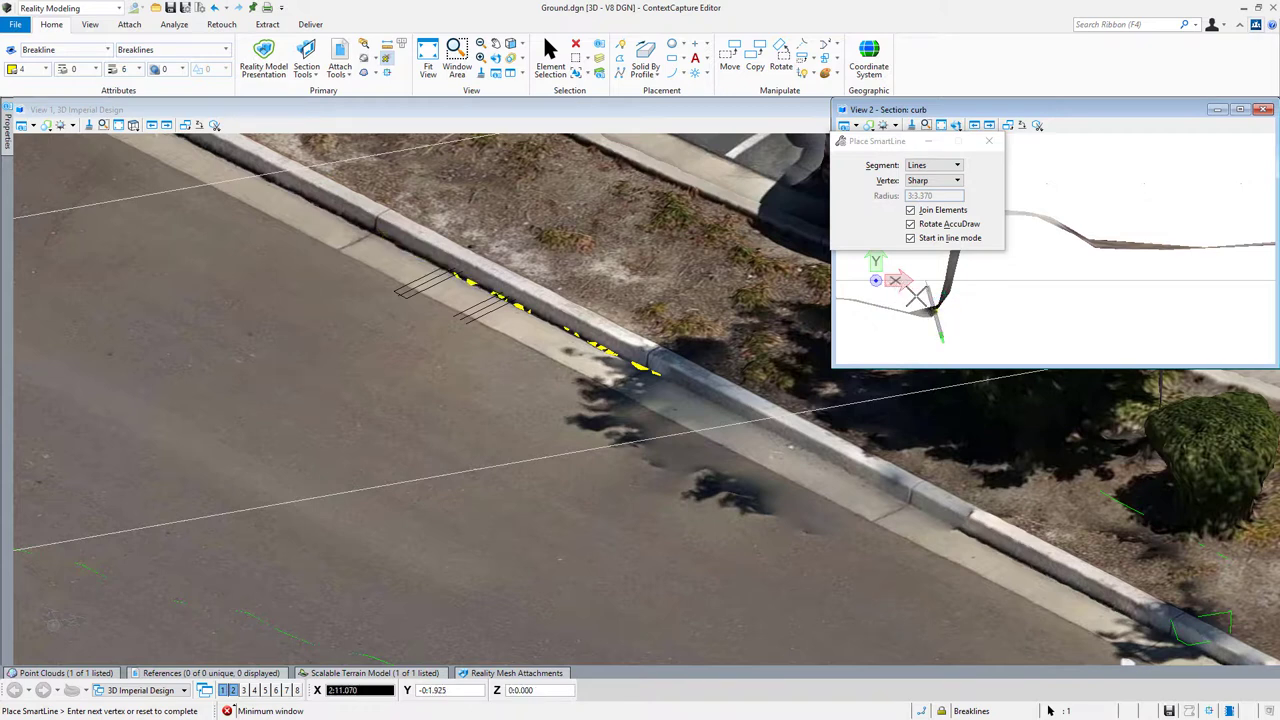
Step: Continue the curb-base breakline through the forward sections until just past the next curb joint, and end the line there
click(926, 298)
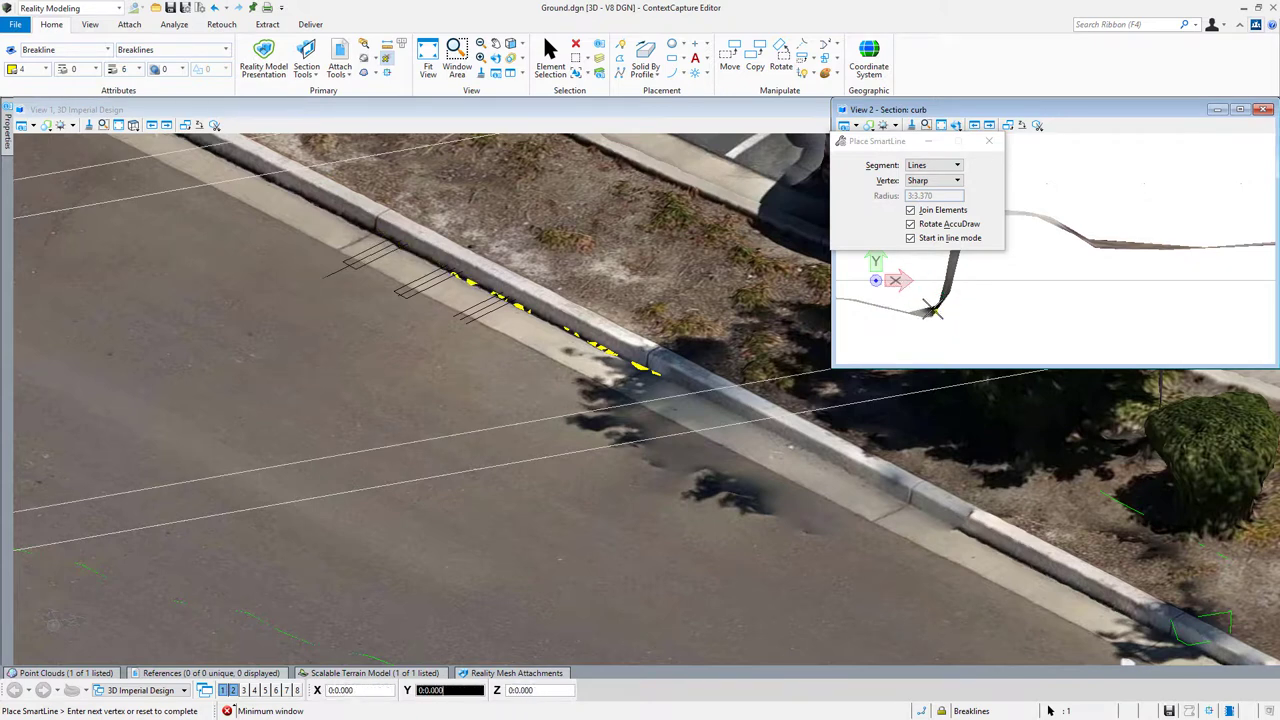
scroll(932, 310, up, 2)
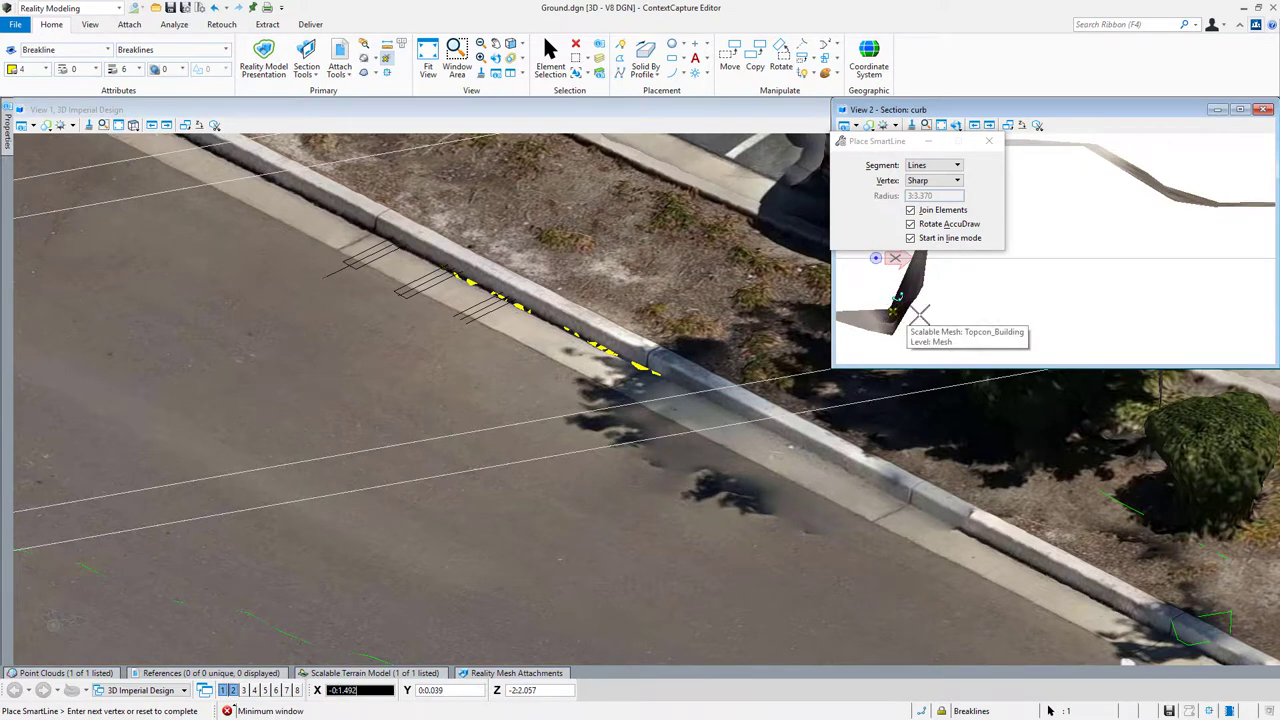
click(929, 317)
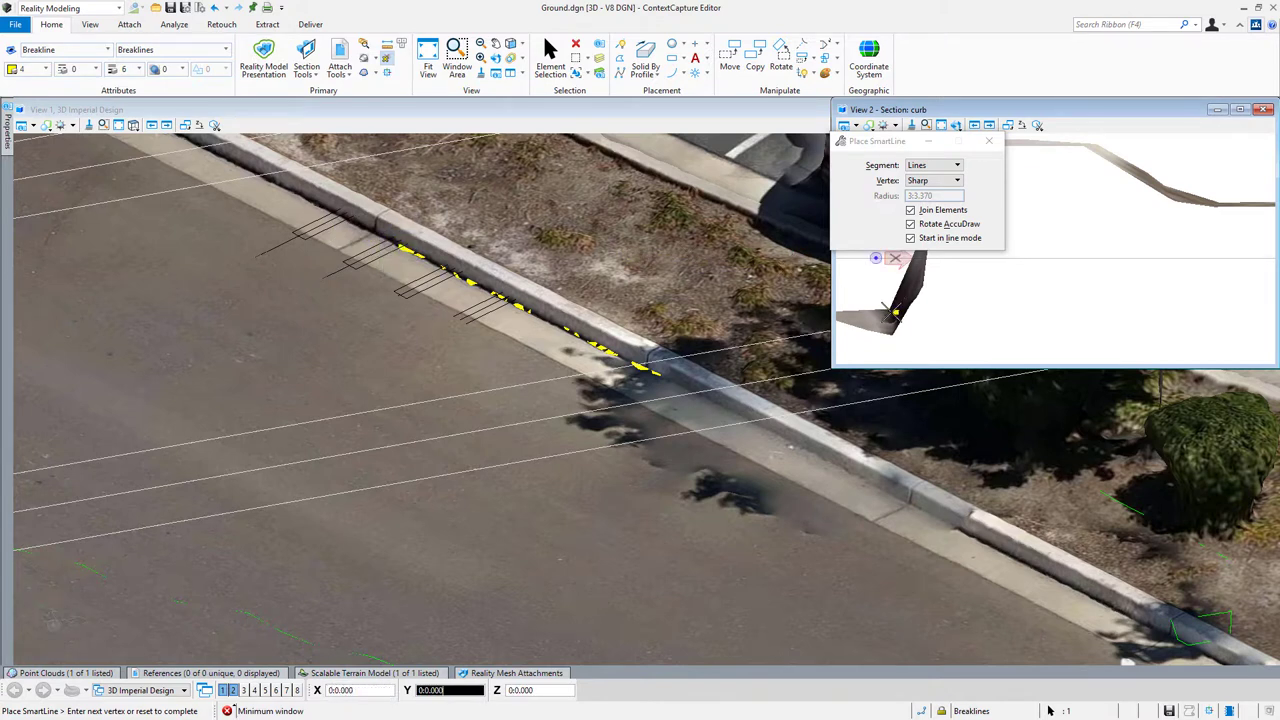
click(884, 308)
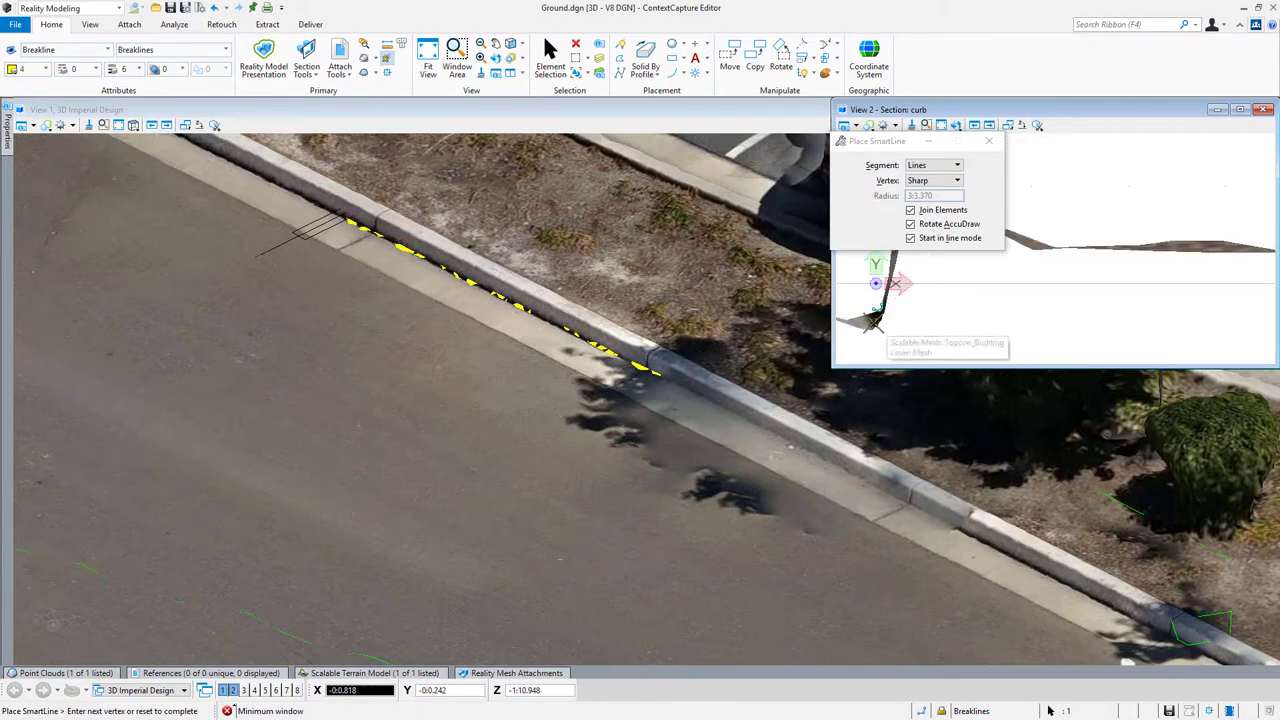
click(882, 313)
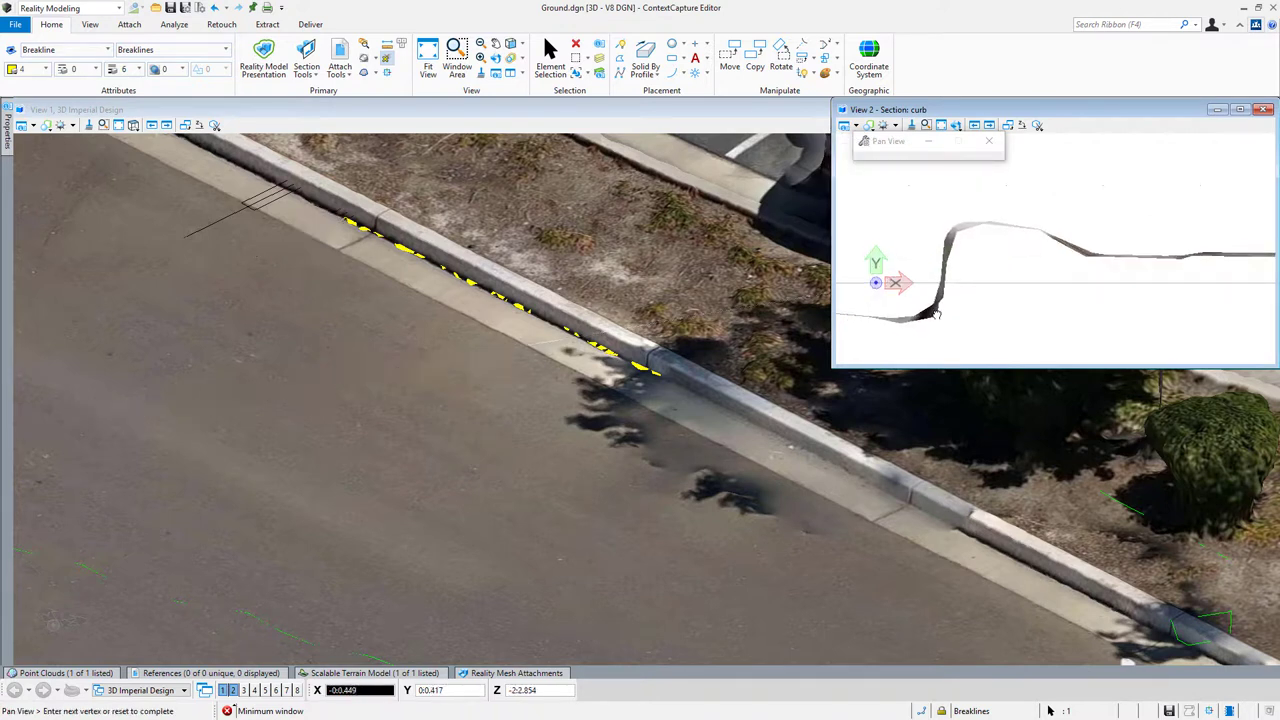
click(930, 316)
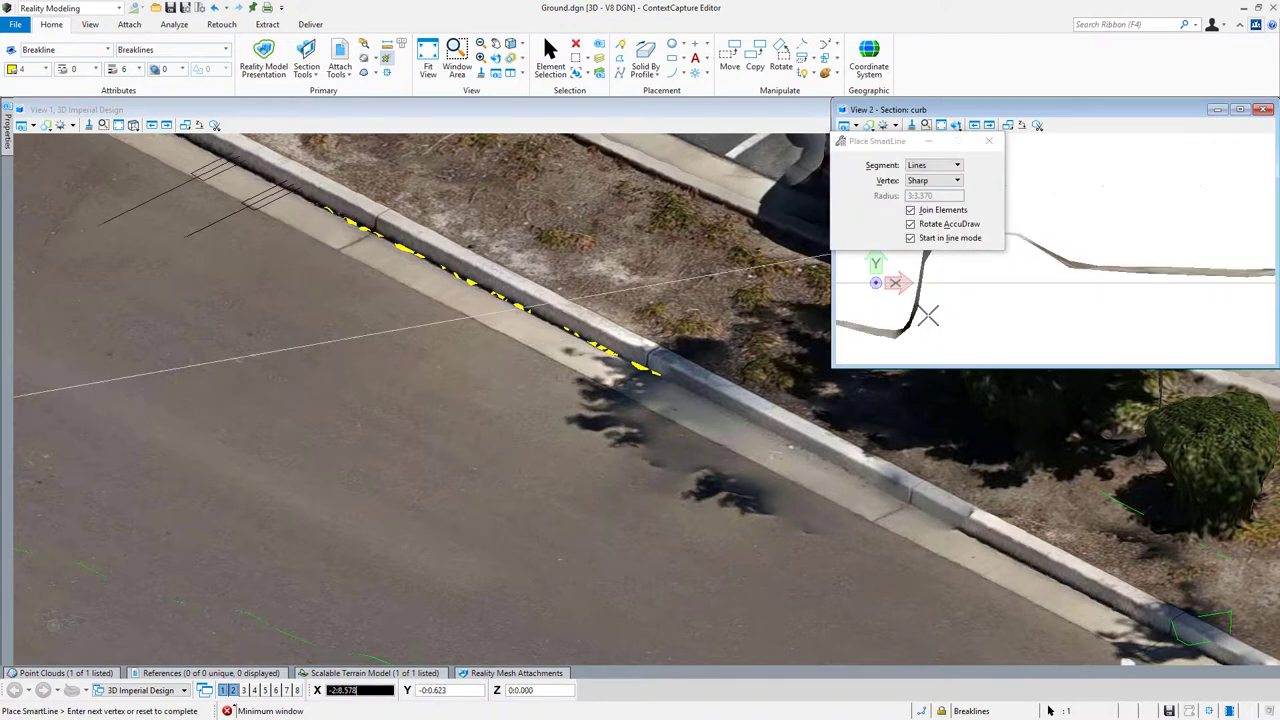
scroll(583, 338, down, 2)
scroll(459, 268, up, 2)
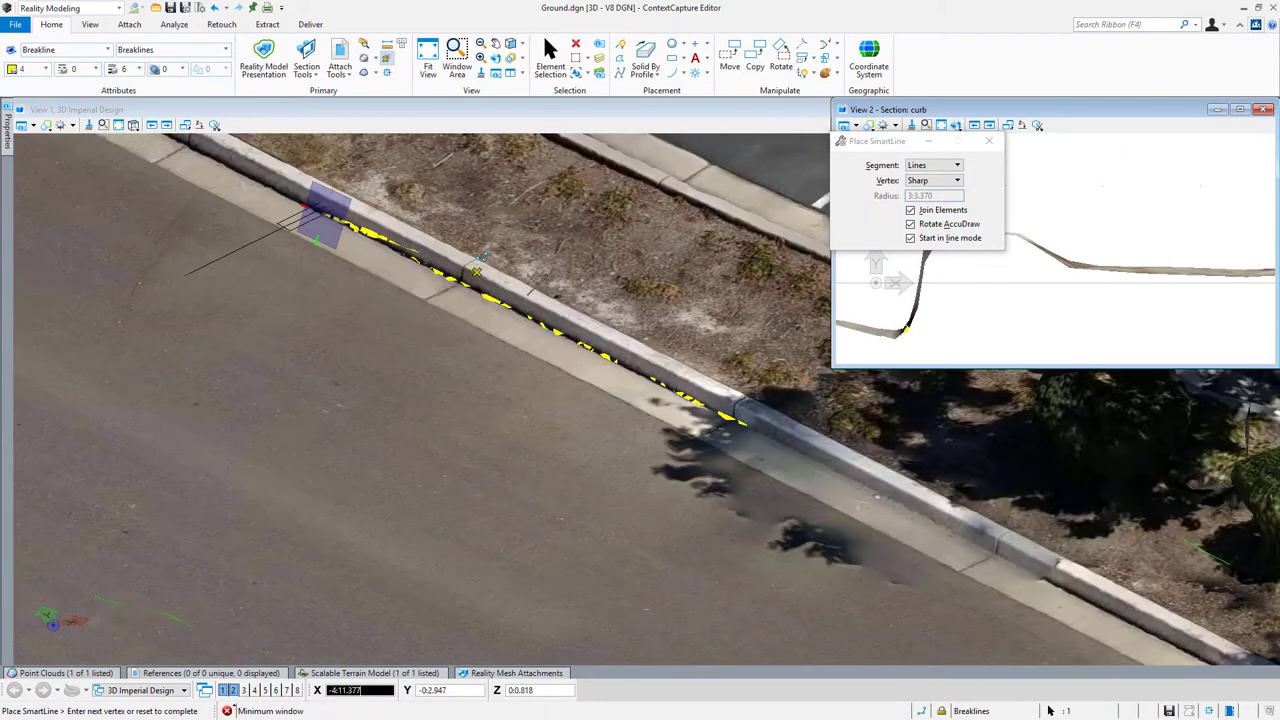
right_click(939, 291)
Step: Start a second breakline at the top edge of the curb and add vertices in successive sections back past the curb joint
middle_drag(964, 292, 989, 329)
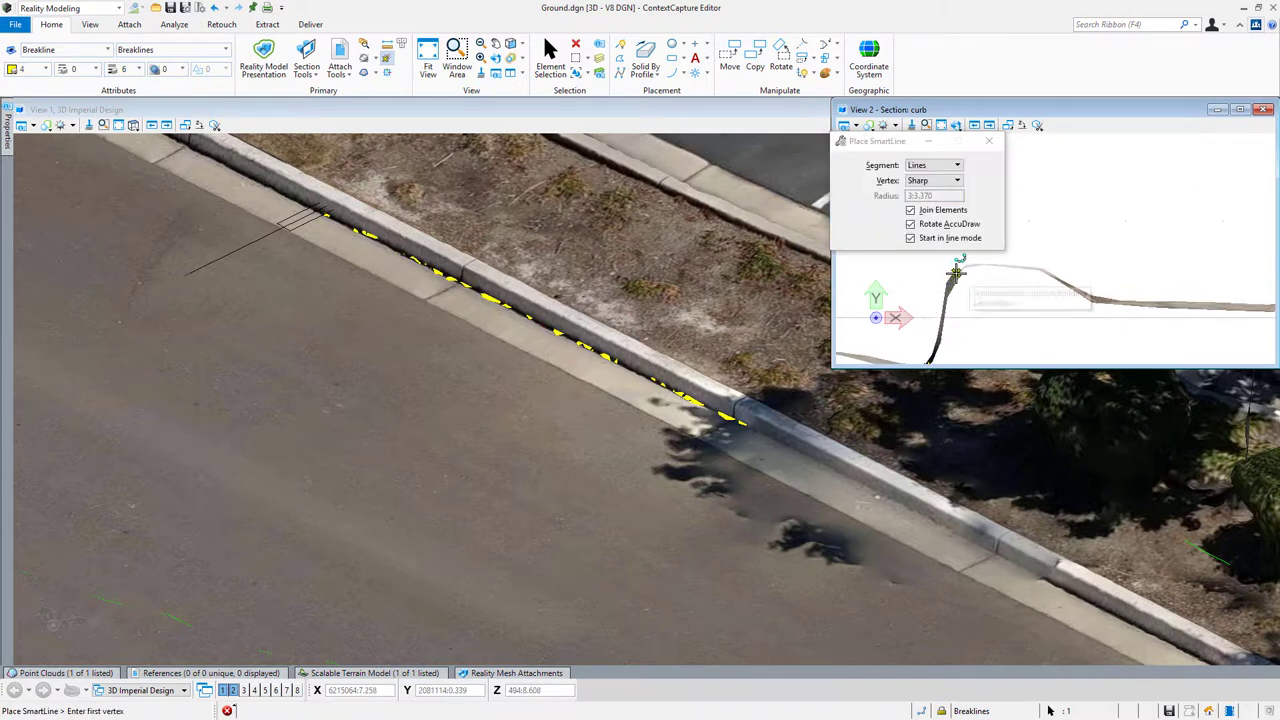
click(957, 272)
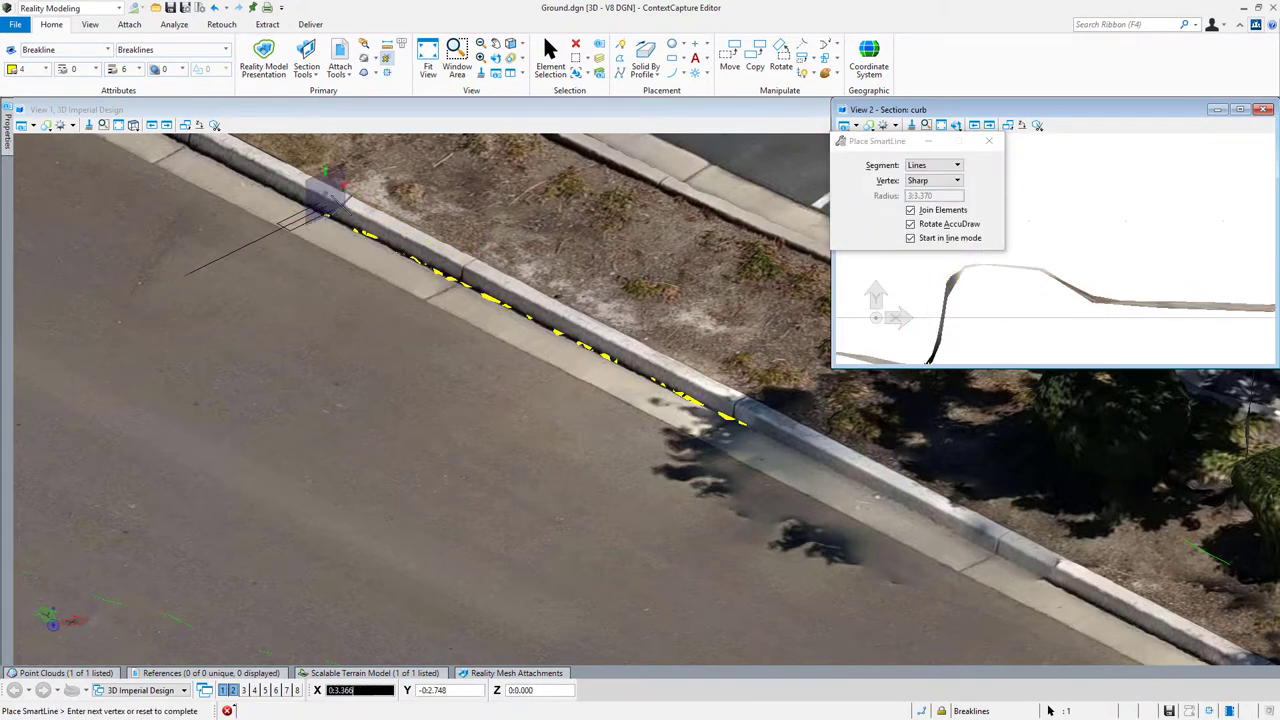
scroll(322, 198, up, 3)
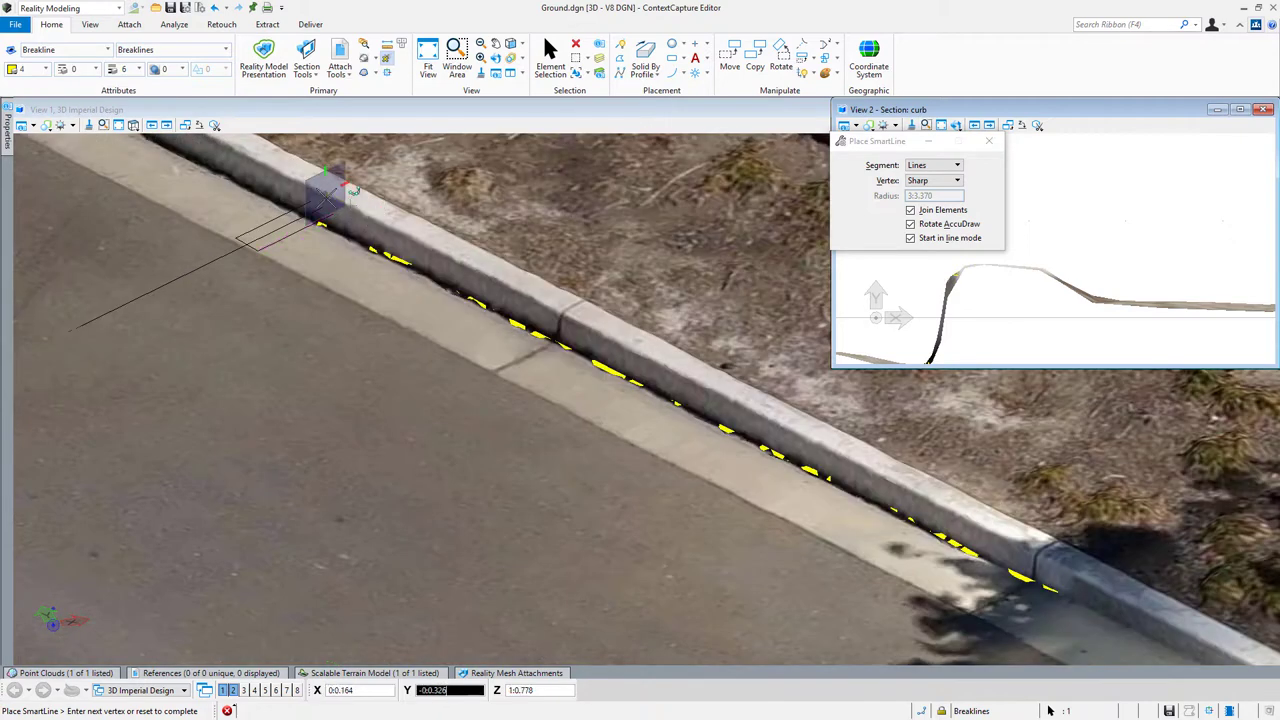
click(999, 307)
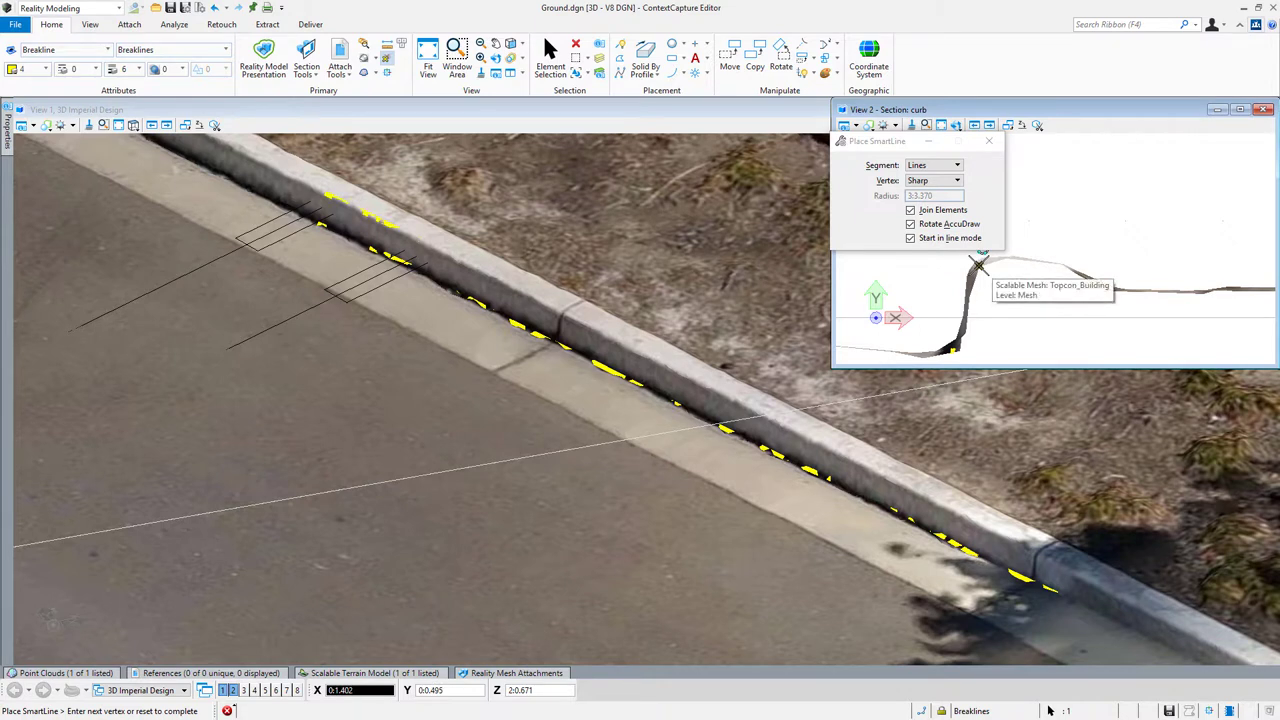
click(993, 290)
click(979, 264)
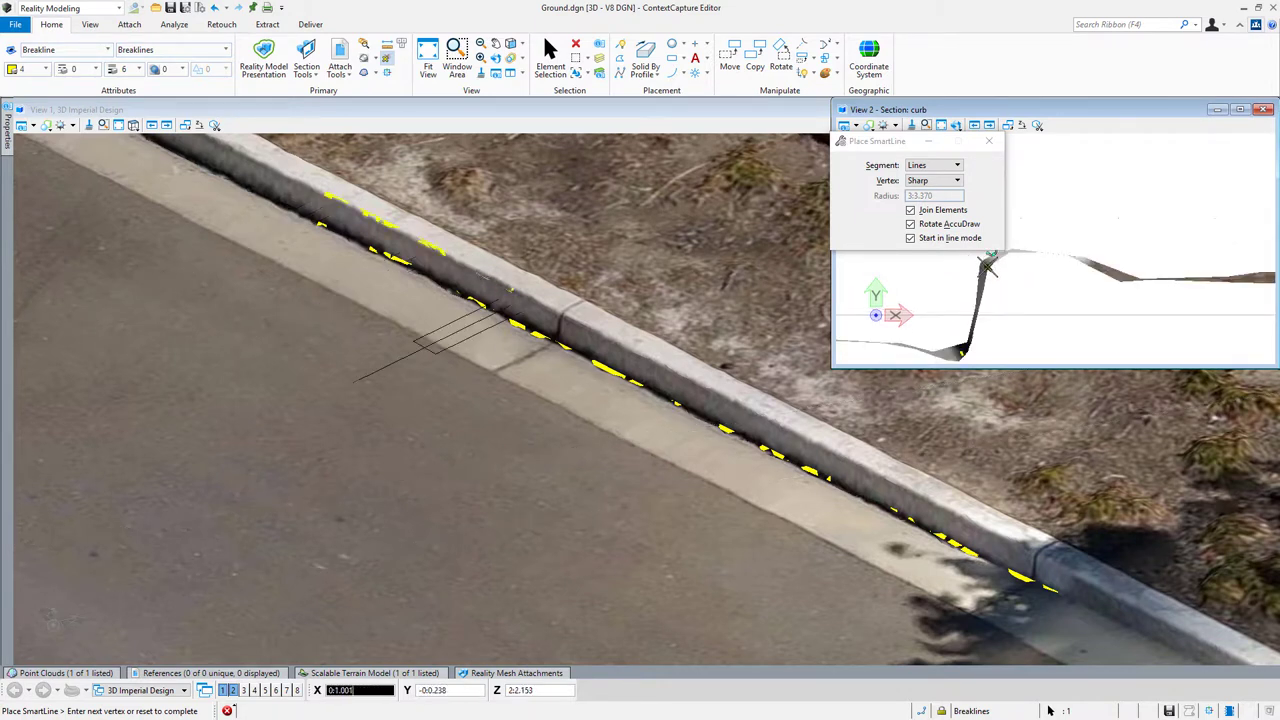
click(989, 264)
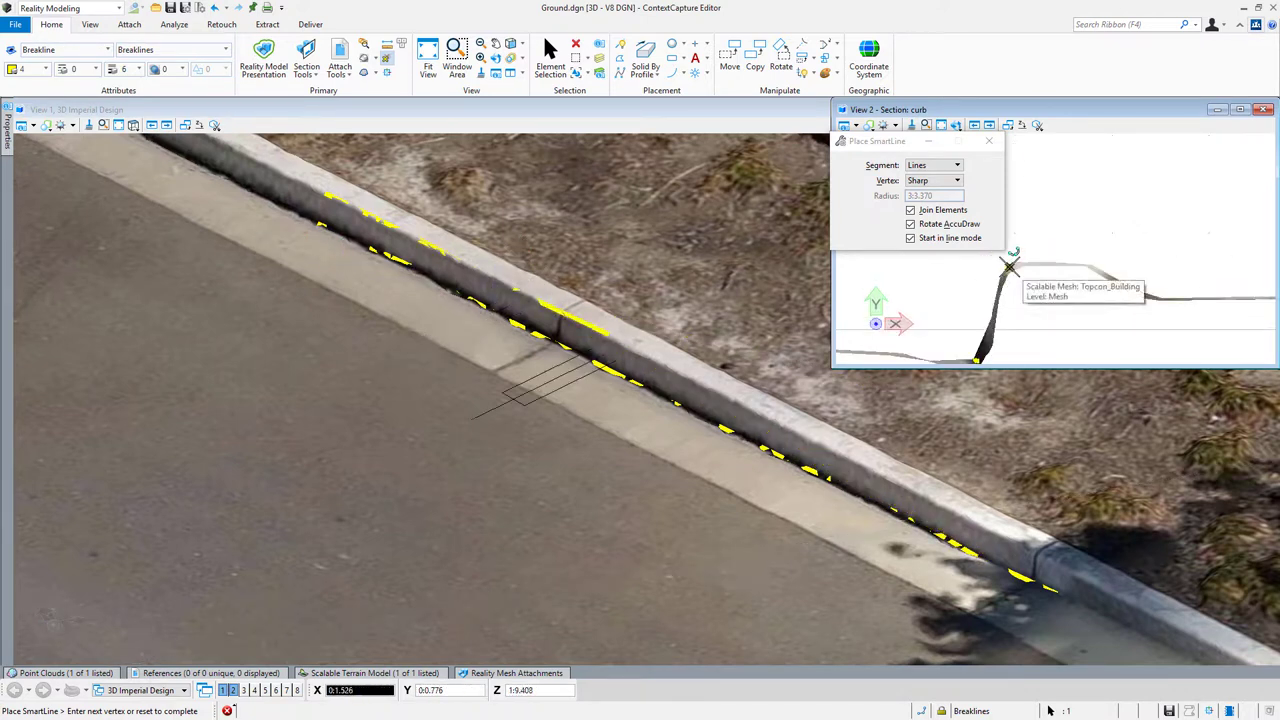
click(1010, 266)
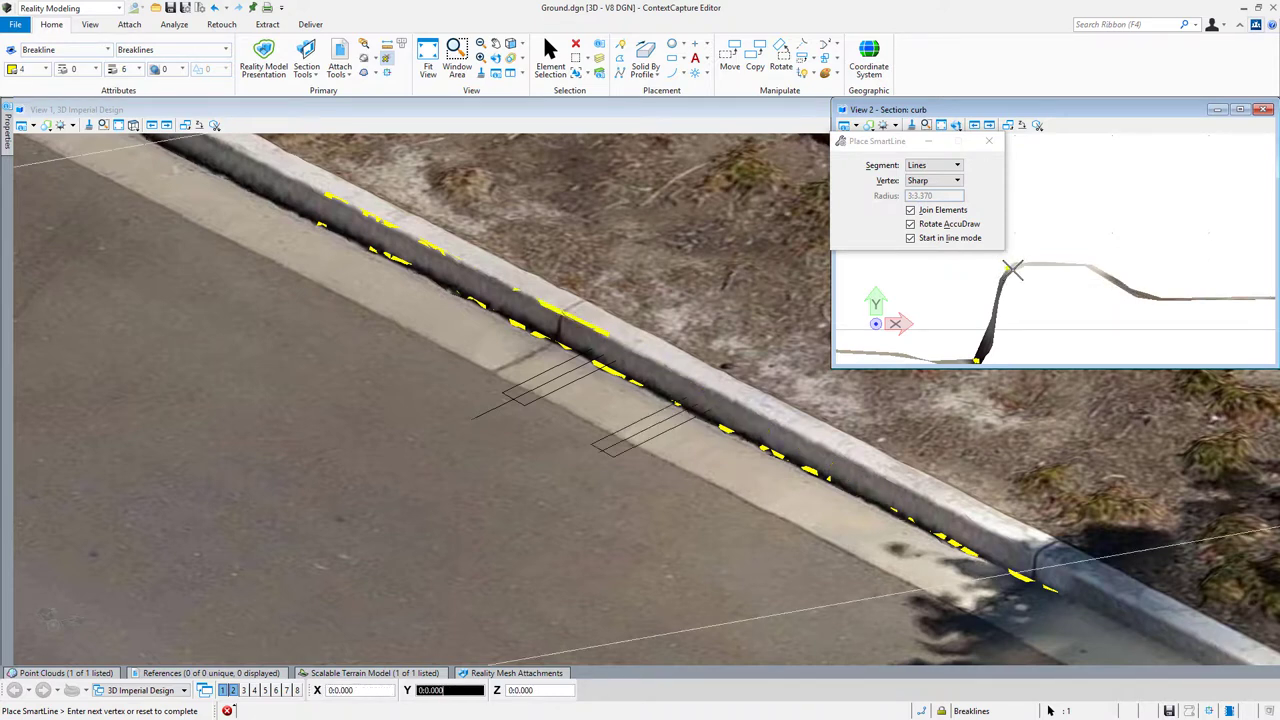
Step: Continue the top-of-curb breakline section by section back toward the shadowed curb joint and end the line just before it
scroll(1011, 271, up, 2)
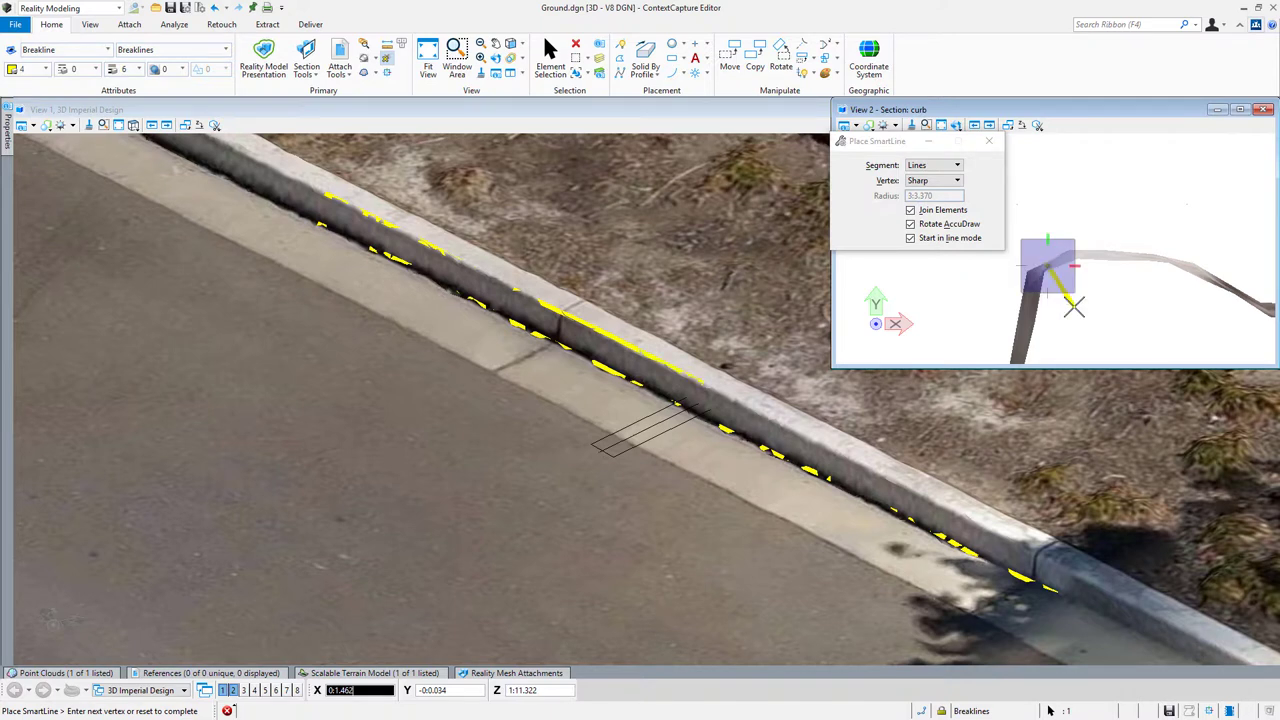
click(1073, 303)
scroll(1075, 305, down, 2)
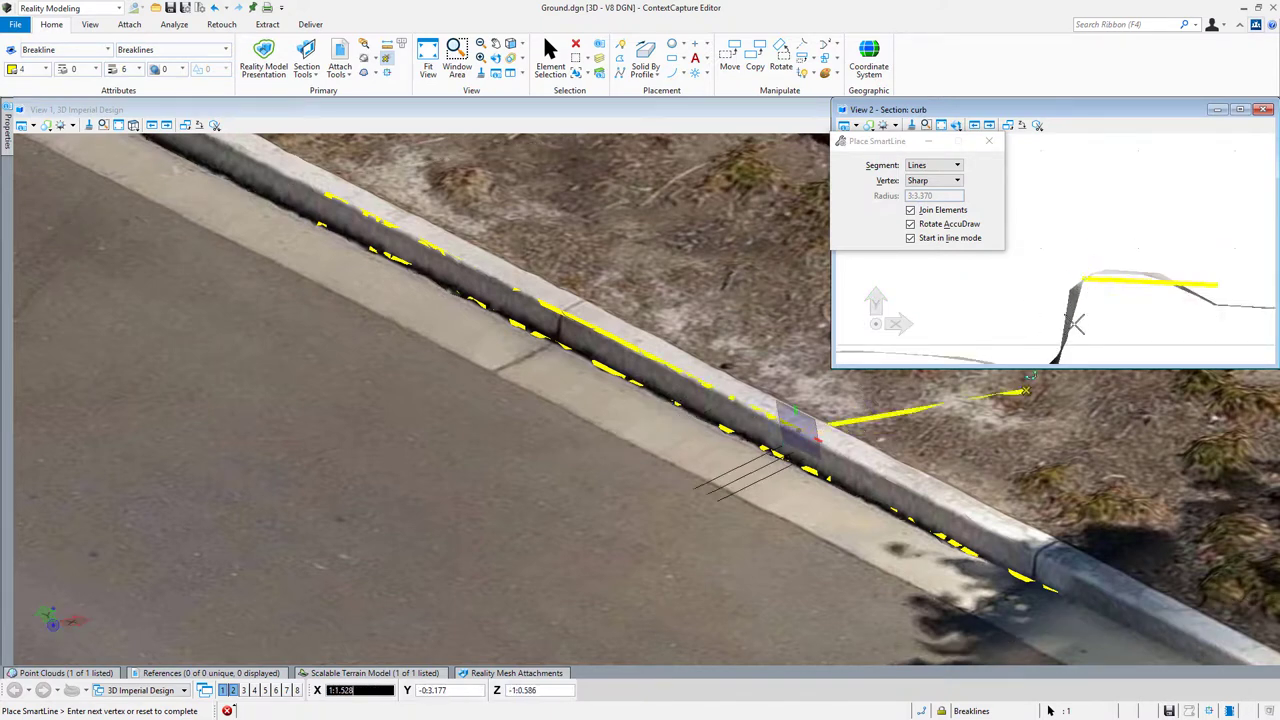
click(1103, 304)
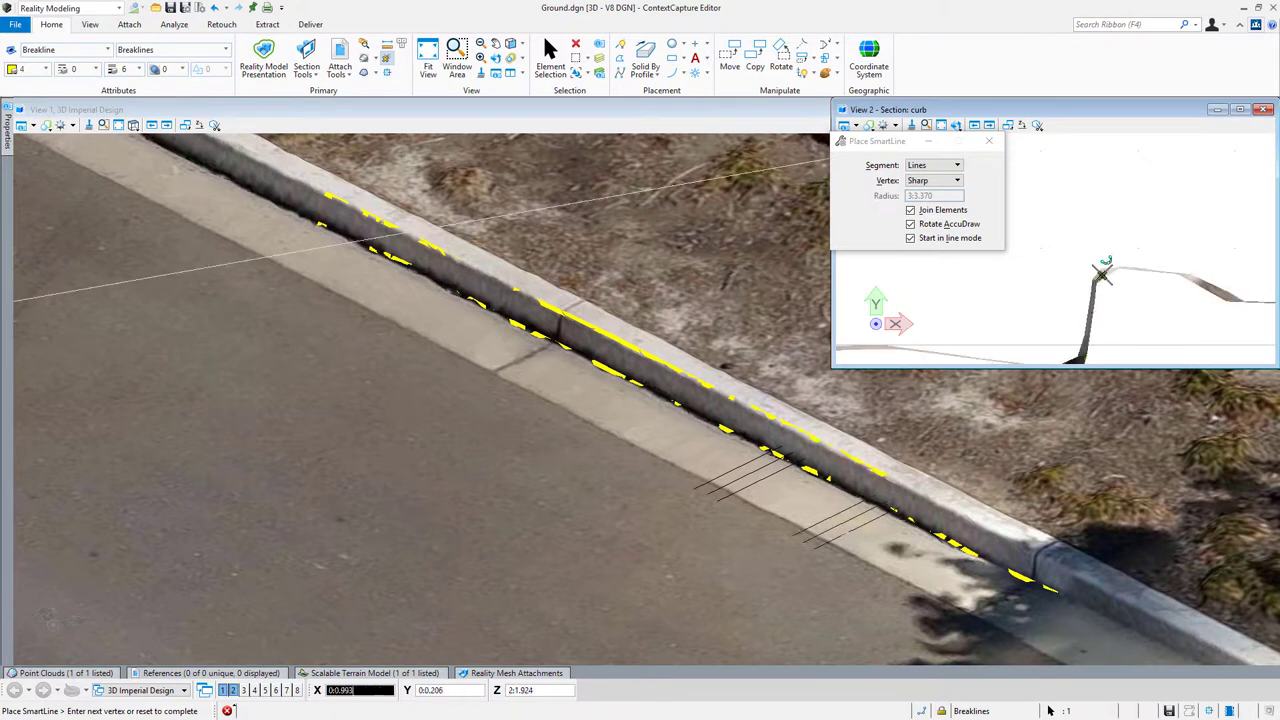
click(1103, 278)
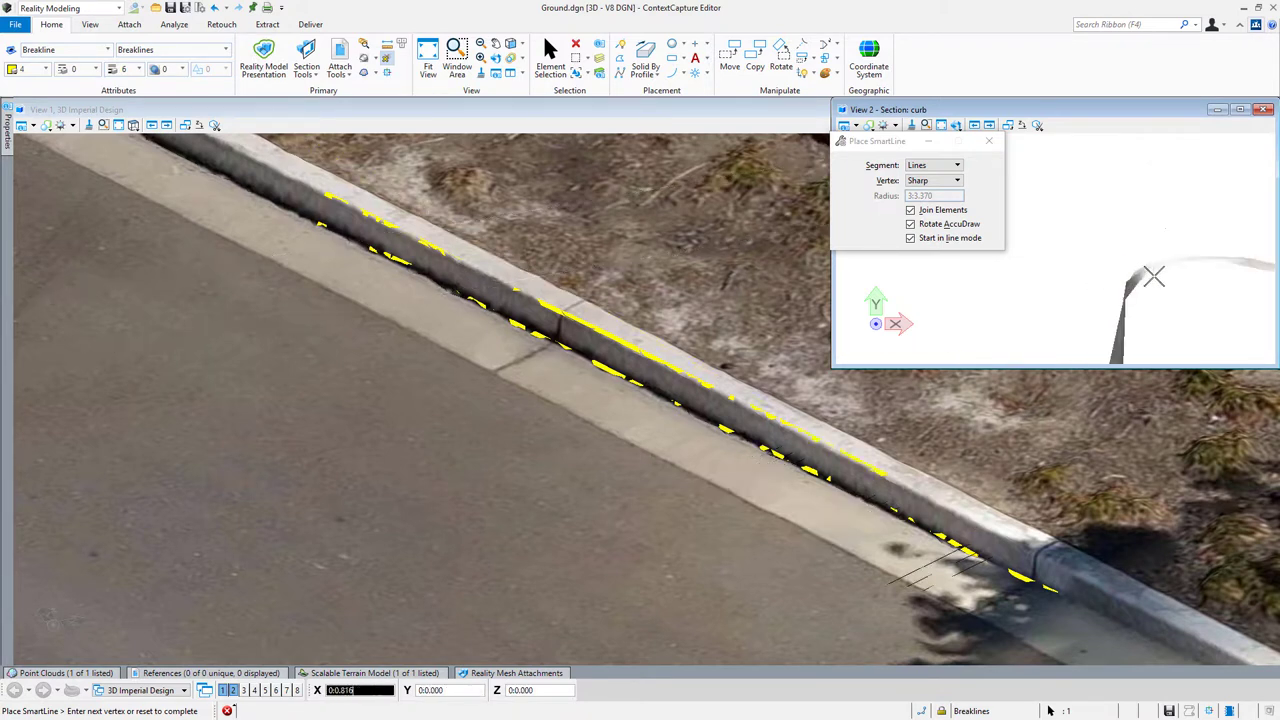
click(1137, 274)
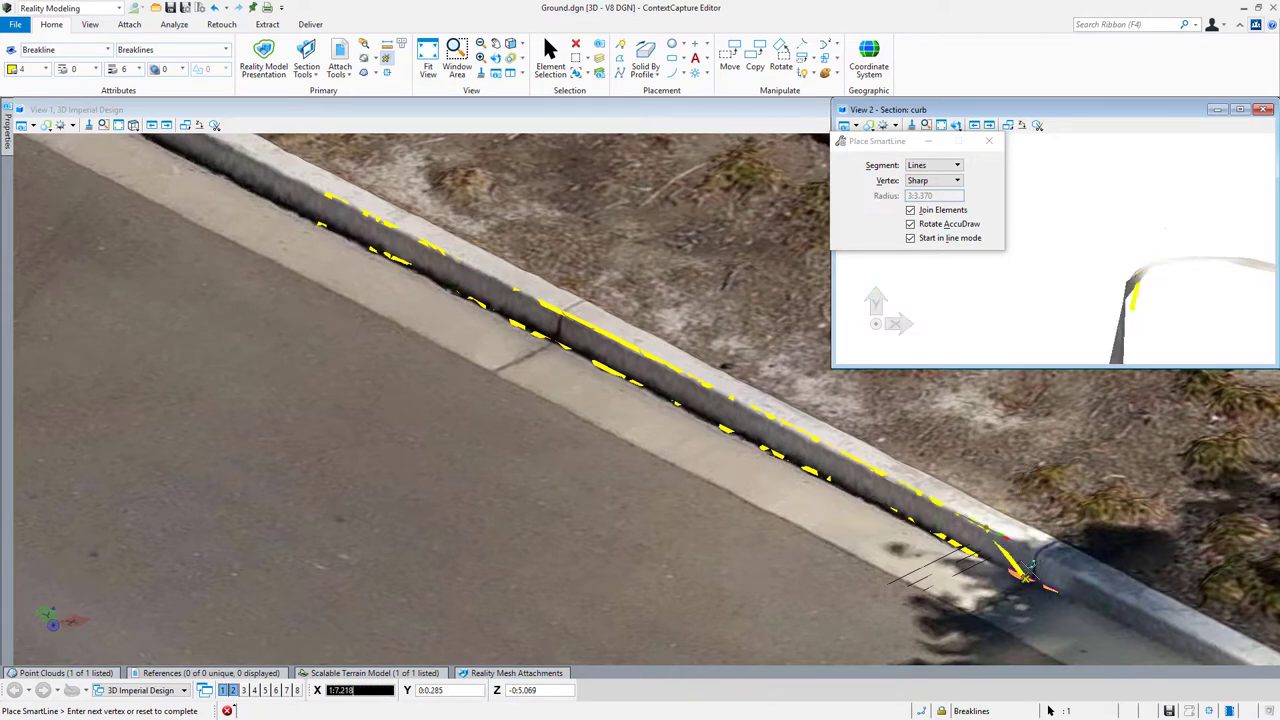
scroll(930, 540, down, 2)
scroll(905, 539, up, 2)
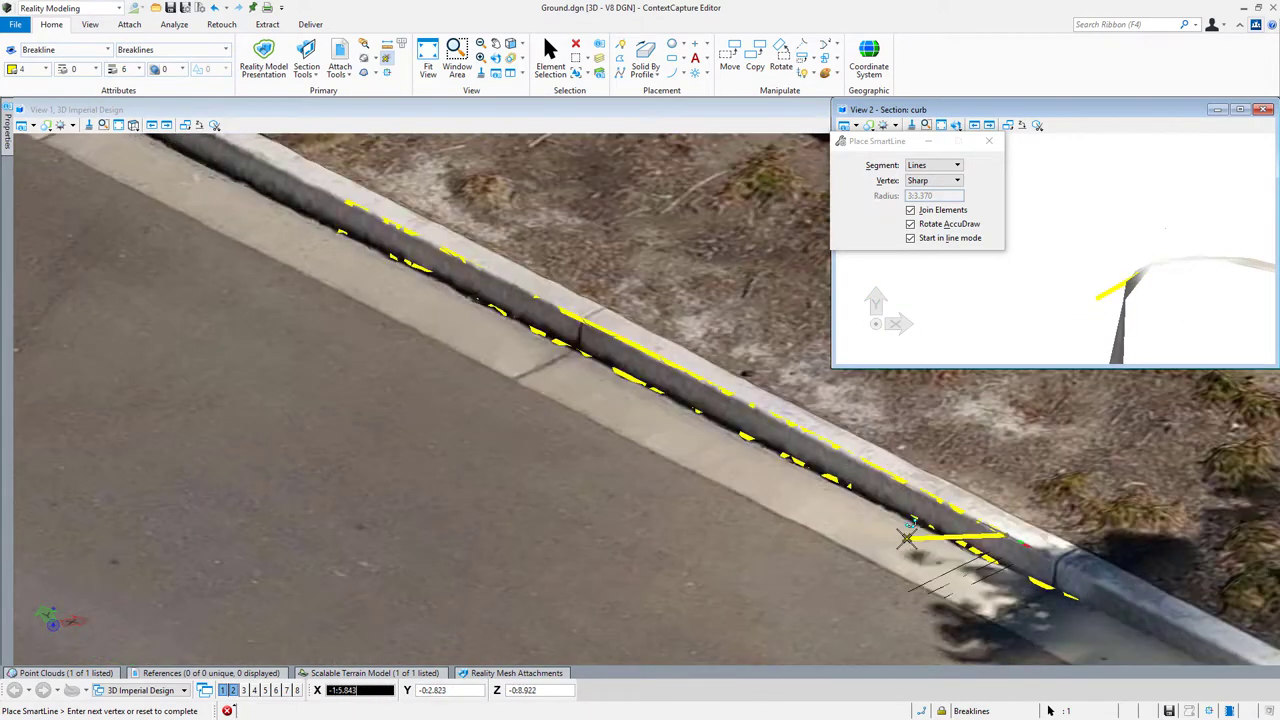
right_click(892, 535)
Step: Generate the Topcon_Building.stm terrain model with the new breaklines and review its DTM and Breakline elevation sources
shift+middle_drag(891, 534, 849, 520)
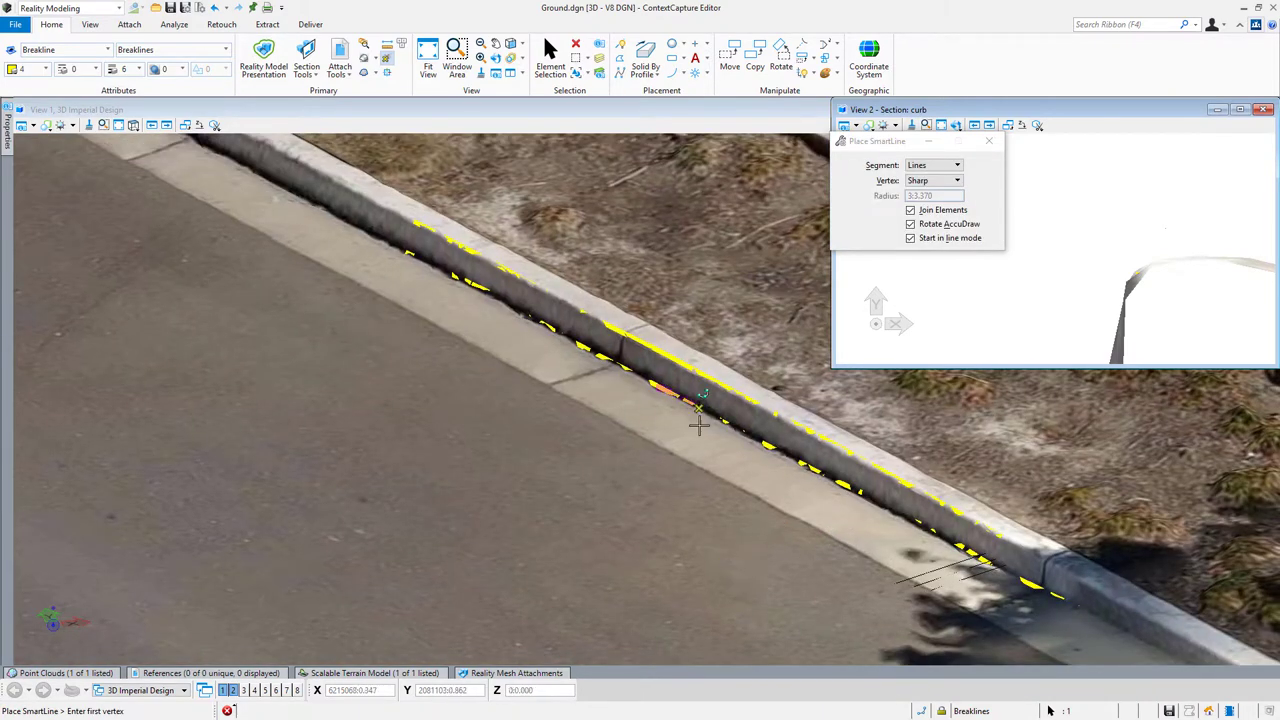
click(400, 673)
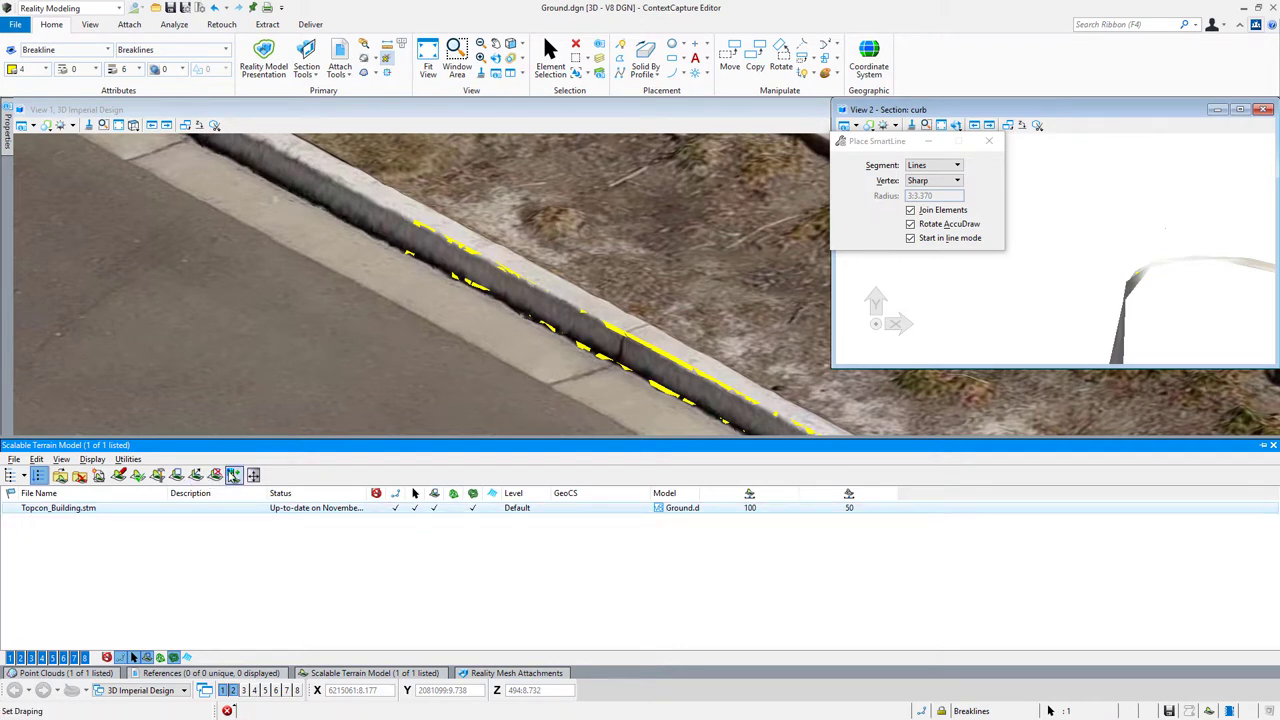
click(158, 476)
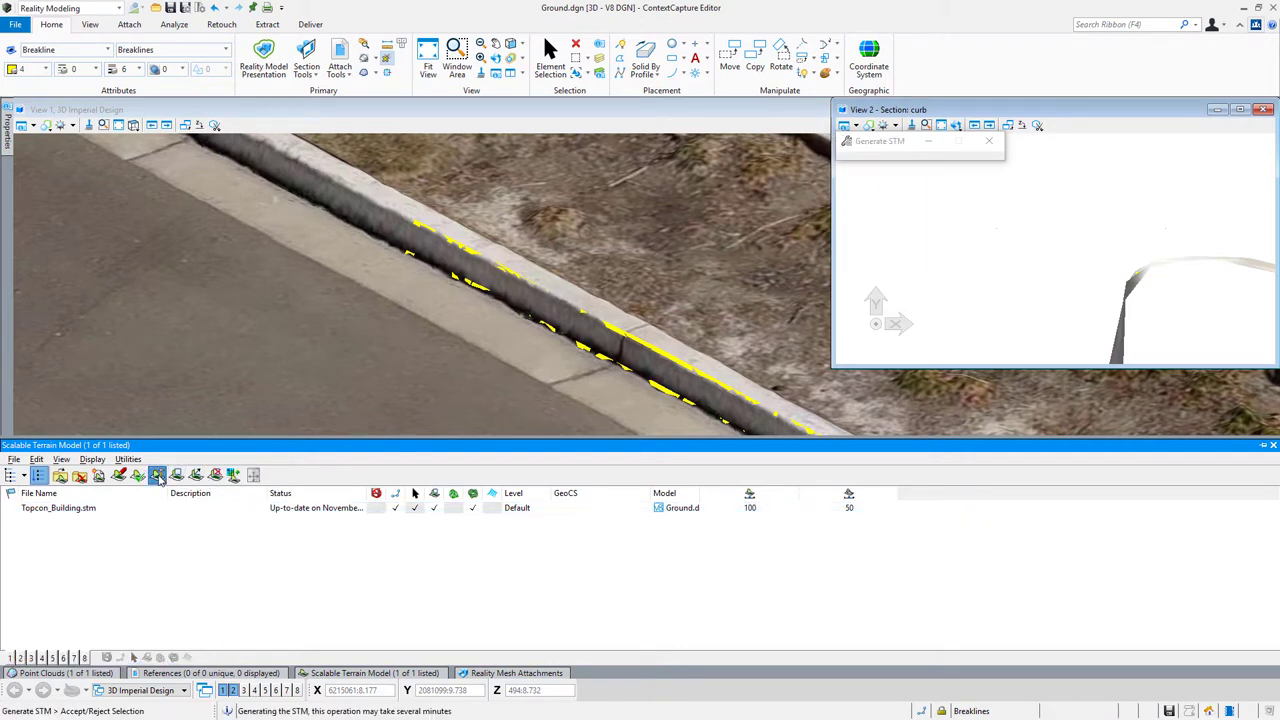
click(119, 475)
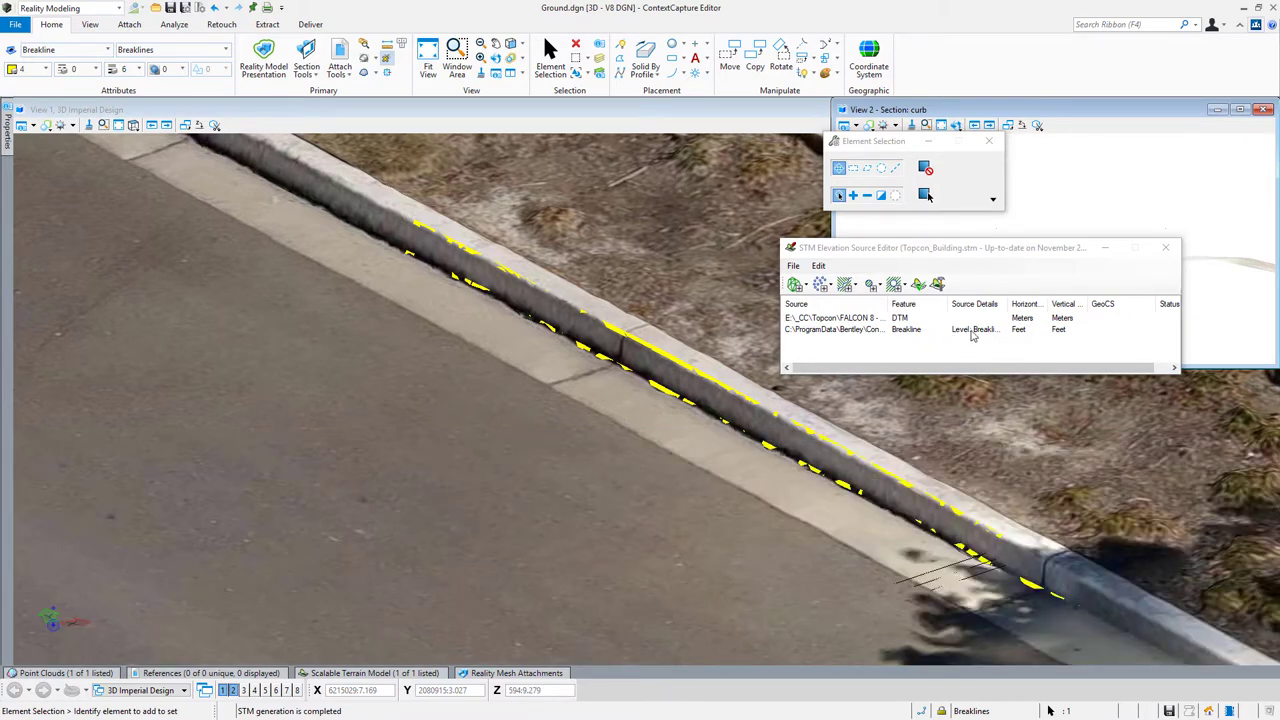
click(1166, 250)
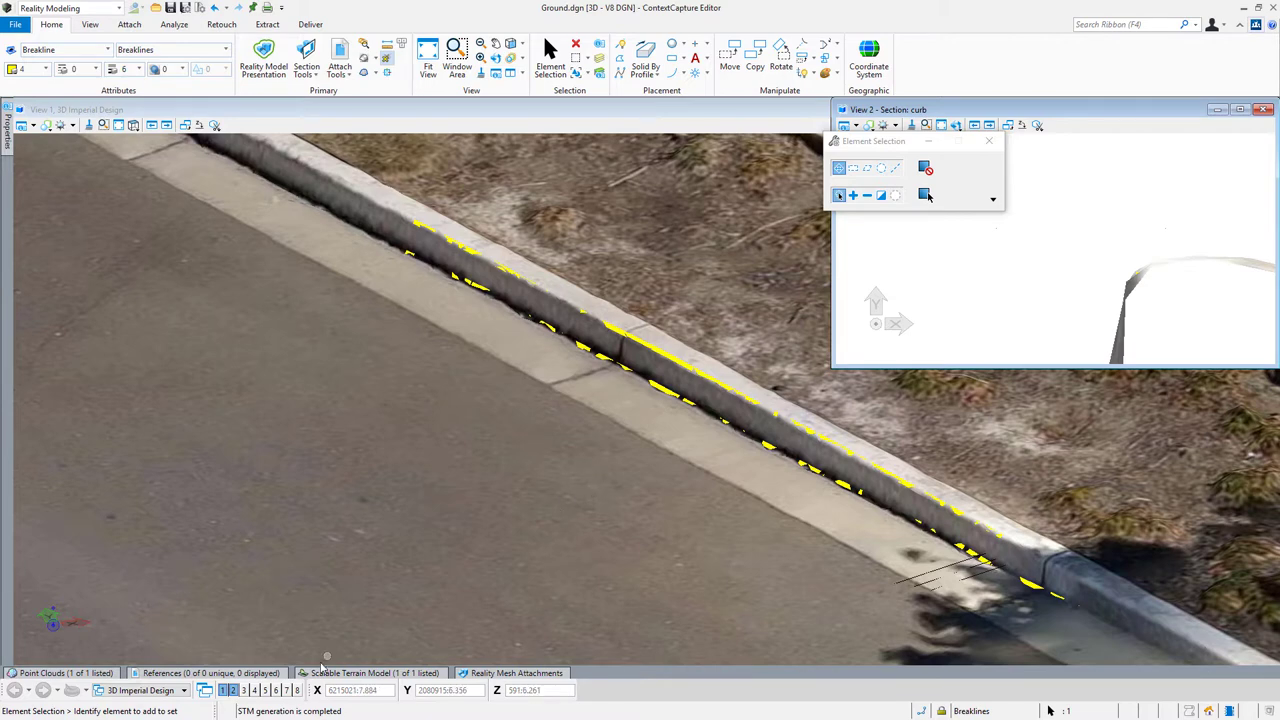
Step: Generate Topcon_Building.stm once more and turn on the display of its triangles
mouse_move(345, 672)
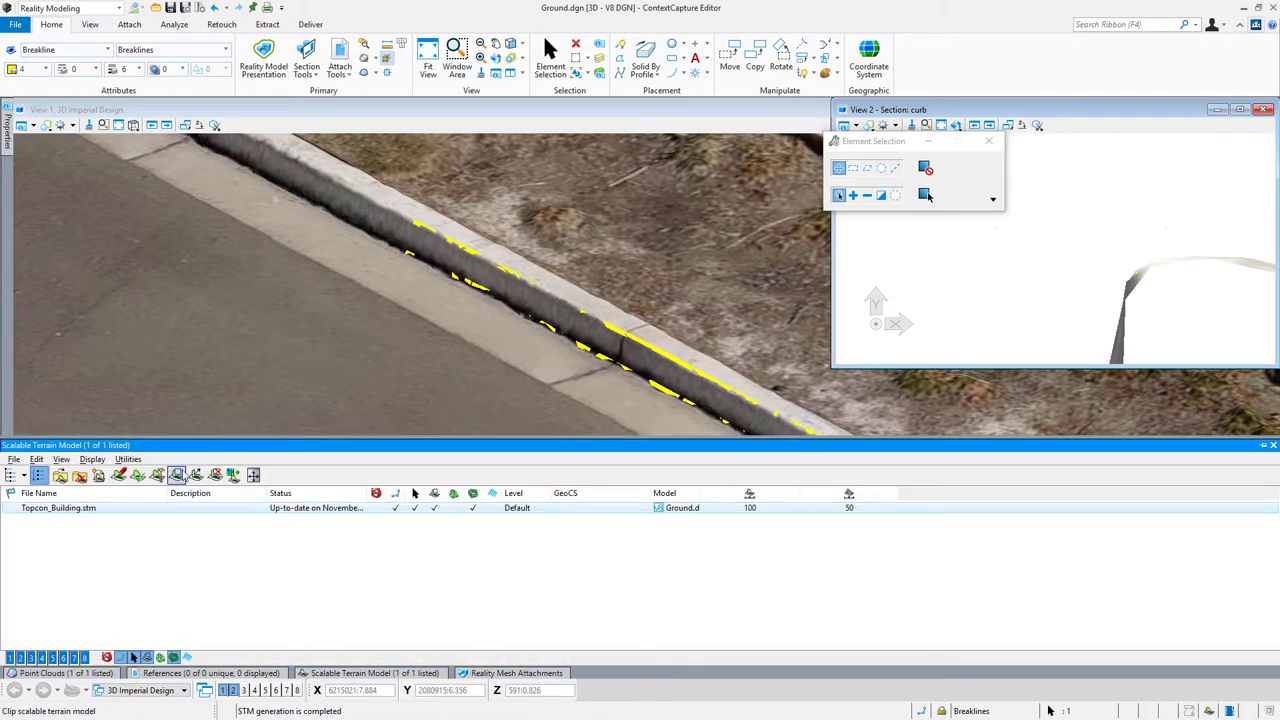
click(159, 475)
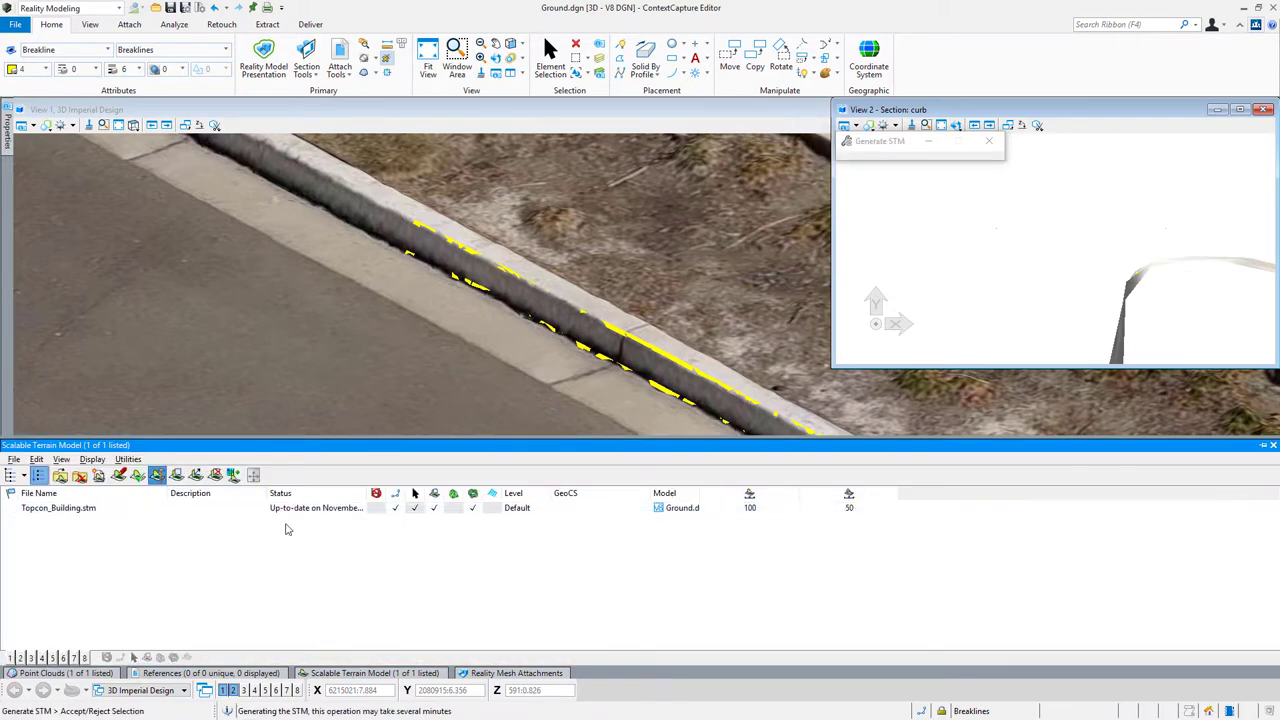
click(454, 508)
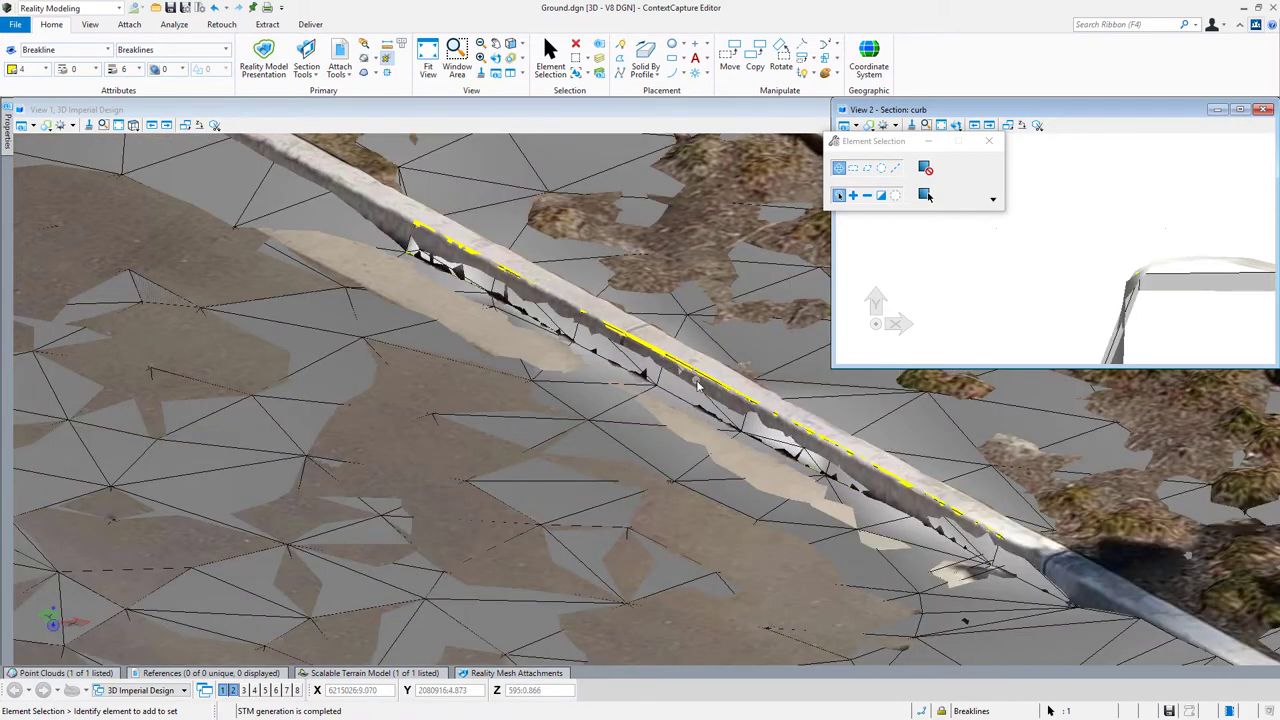
Step: Hide the Topcon_Building.3sm reality mesh and examine how the terrain triangles follow the two curb breaklines
scroll(697, 385, up, 2)
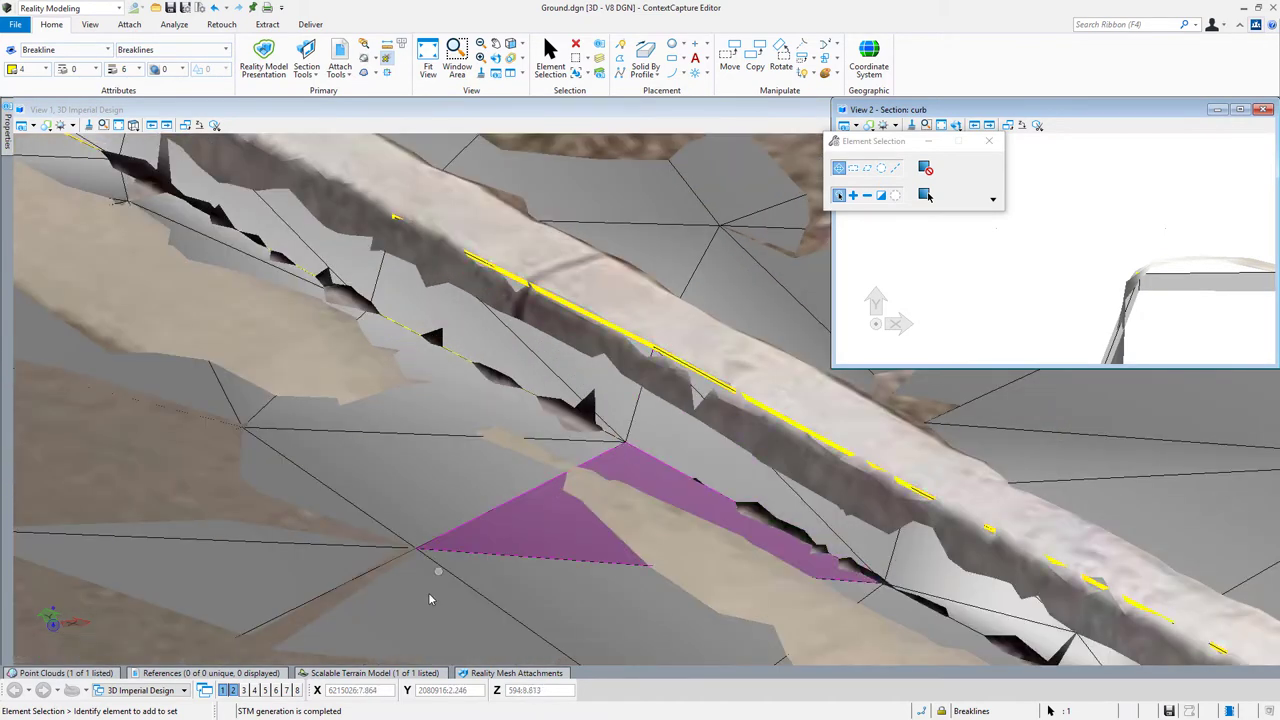
mouse_move(515, 673)
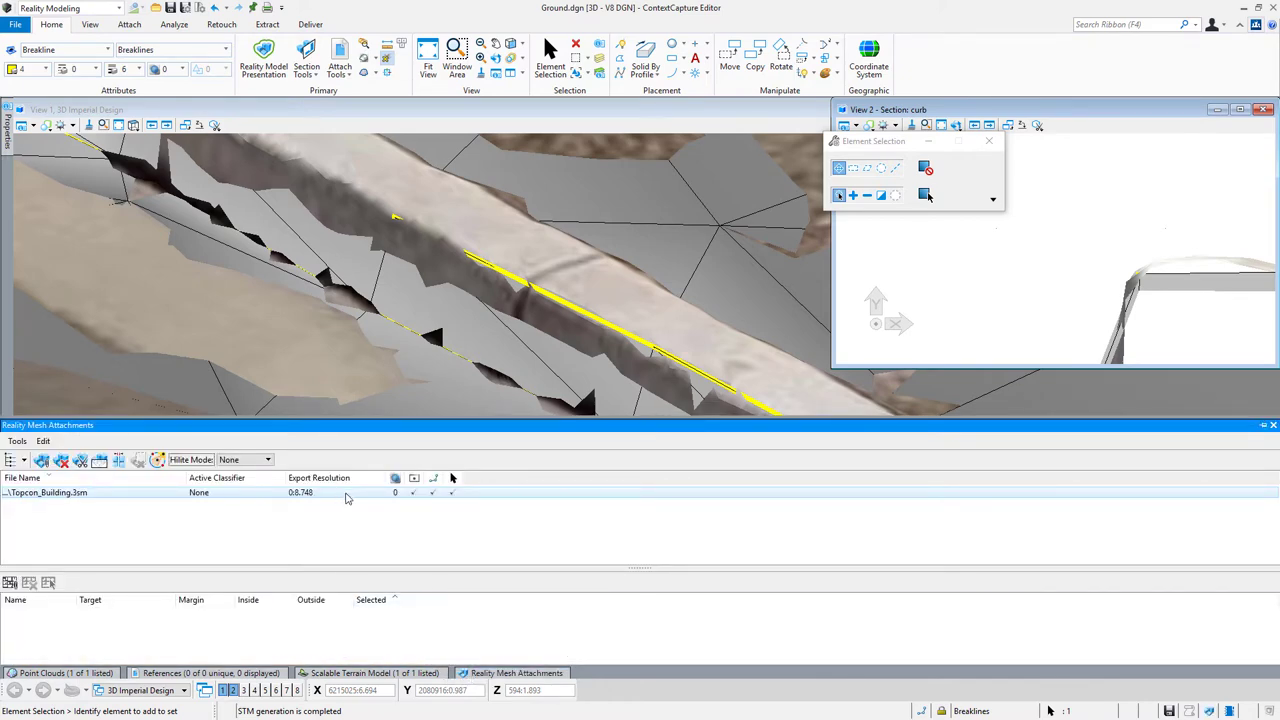
click(414, 494)
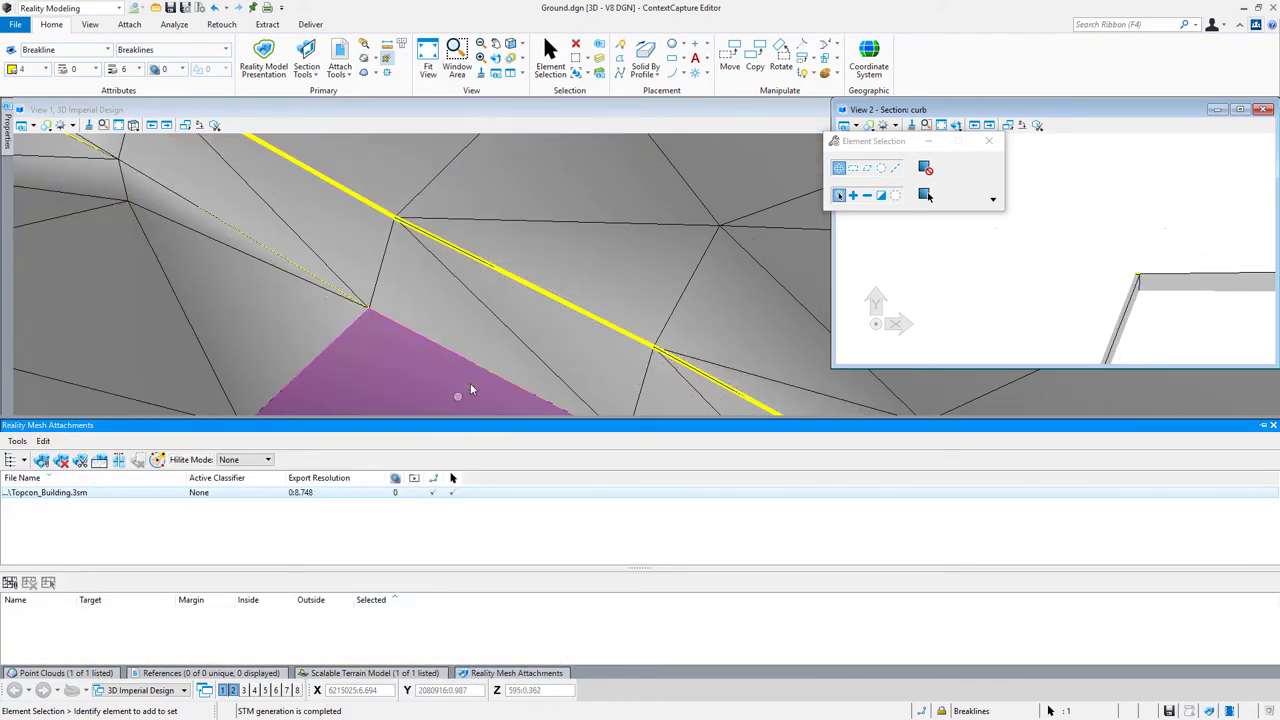
scroll(466, 378, down, 2)
middle_drag(482, 337, 563, 252)
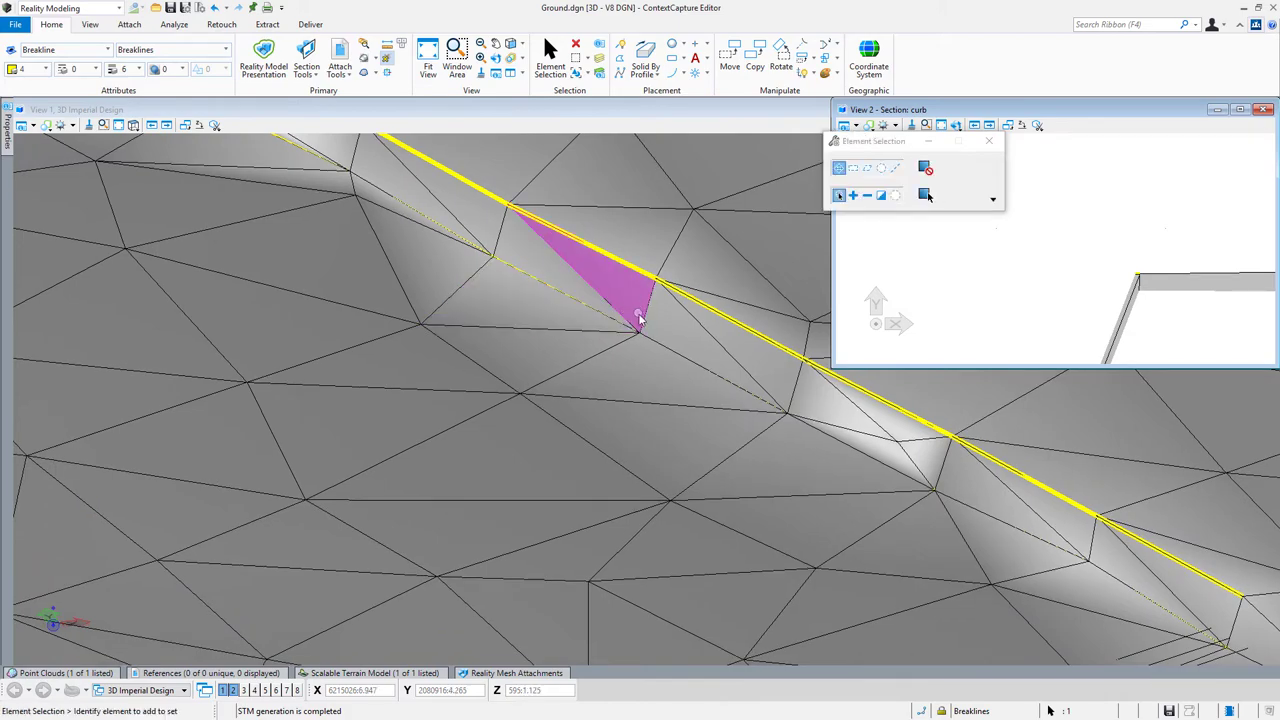
shift+middle_drag(662, 437, 539, 415)
scroll(538, 414, down, 1)
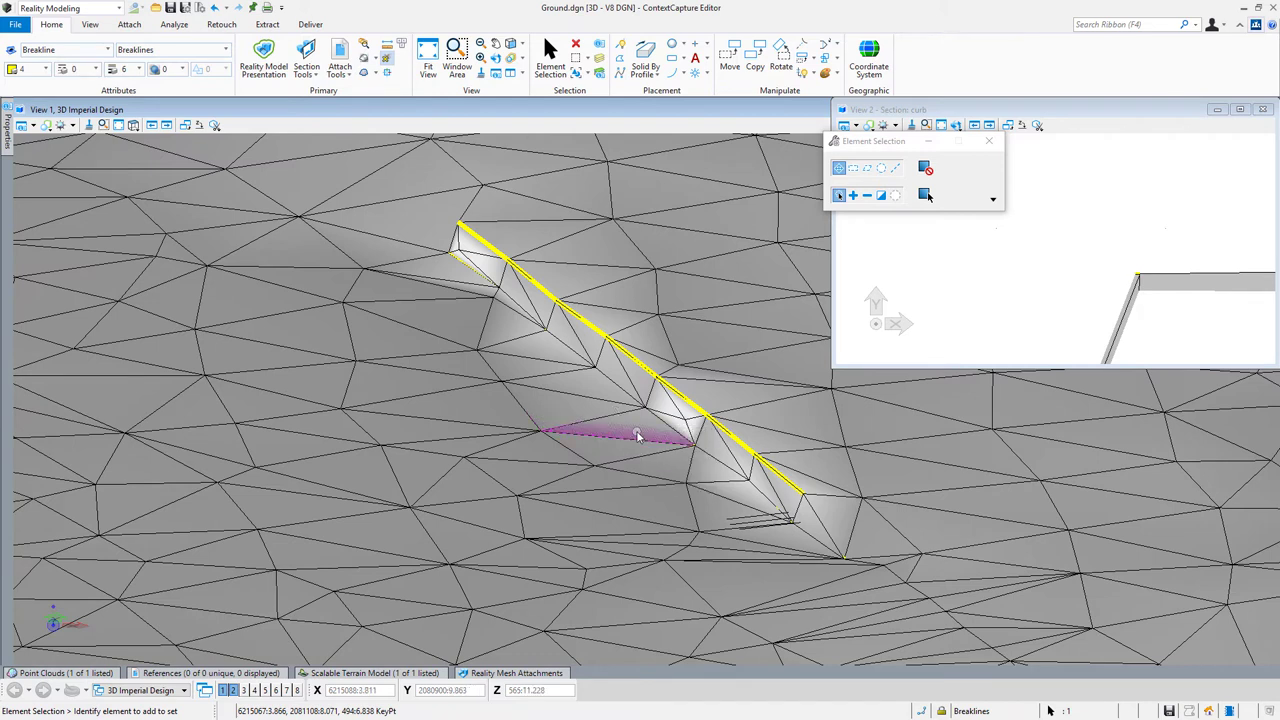
mouse_move(608, 505)
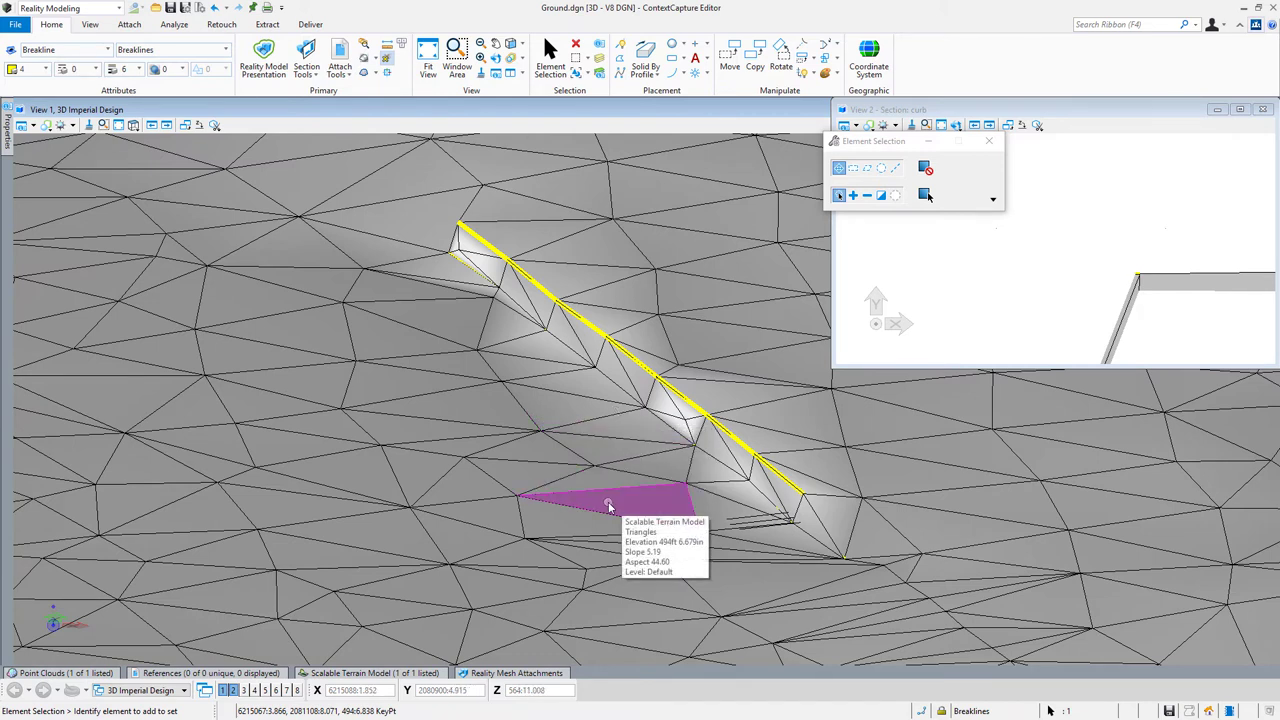